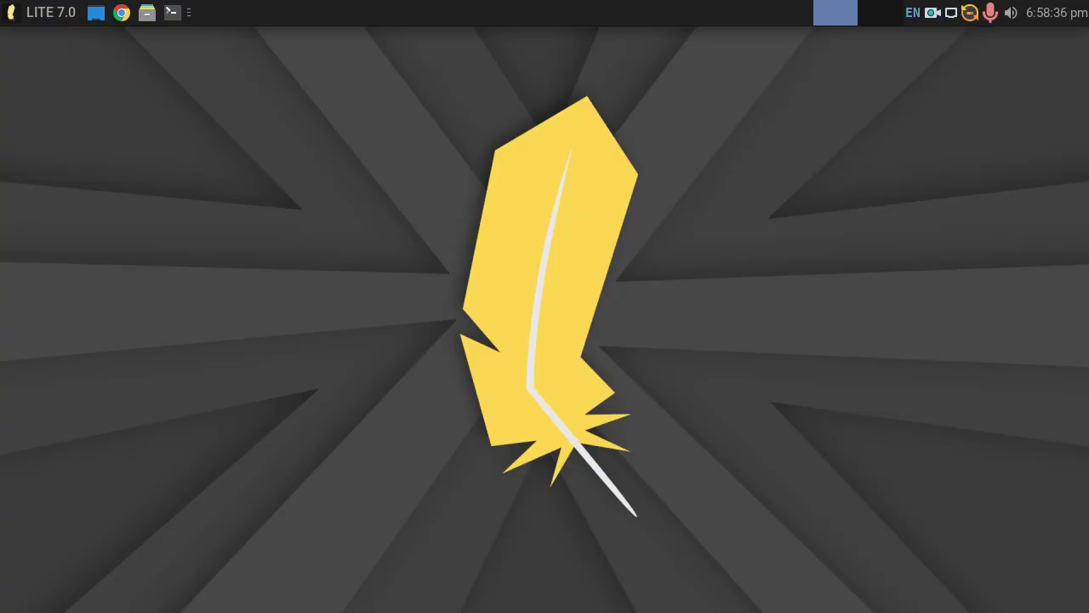
Check the operating system and computer details on the System page of System Monitor, and close it.
{"action": "left_click", "coordinate": [41, 13]}
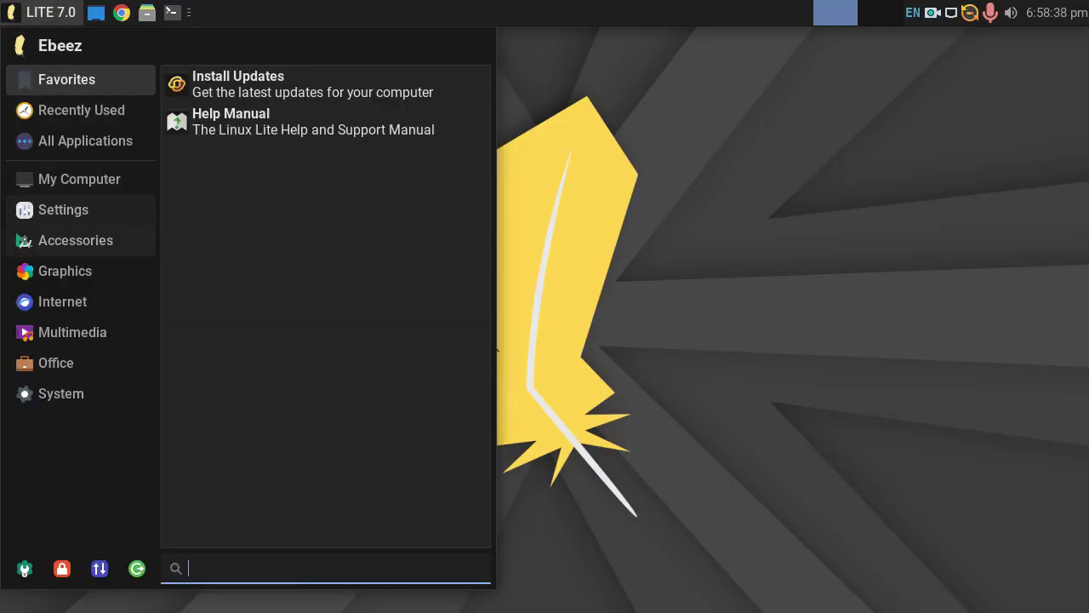
{"action": "mouse_move", "coordinate": [80, 394]}
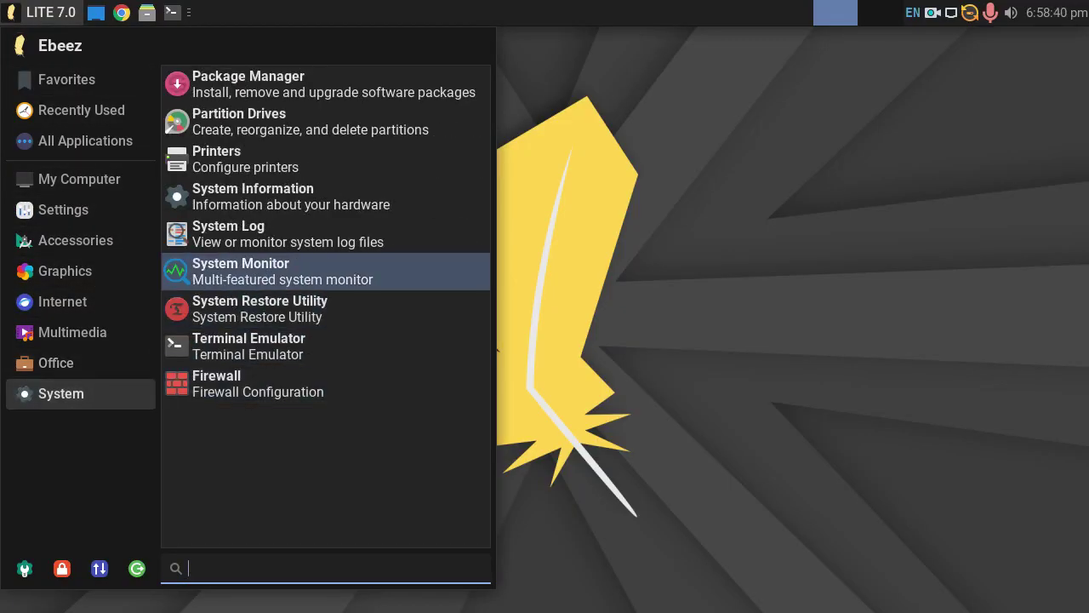
{"action": "key", "text": "Return"}
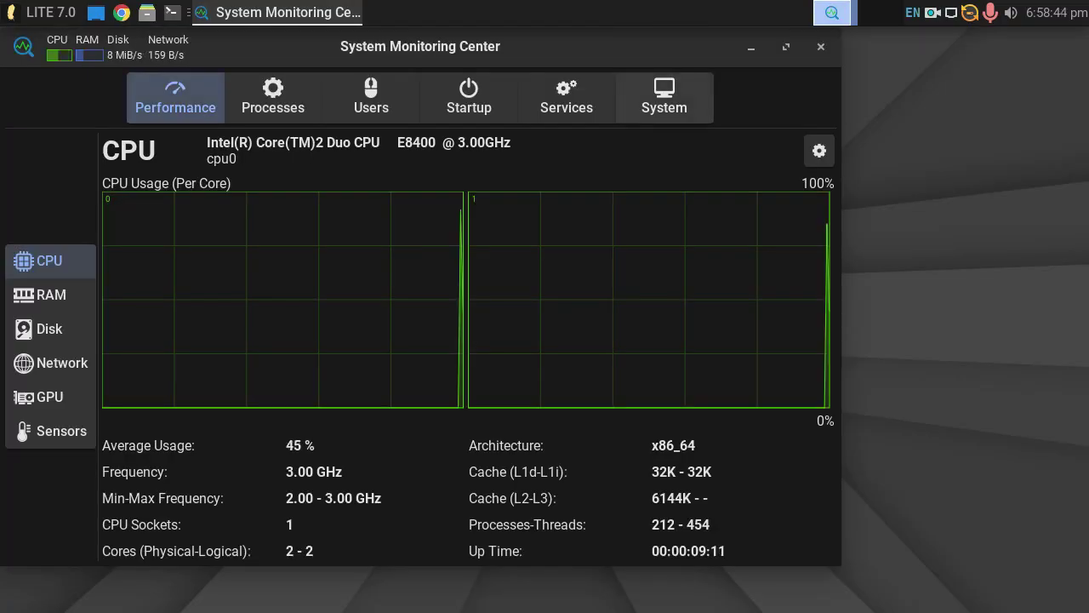
{"action": "left_click", "coordinate": [664, 97]}
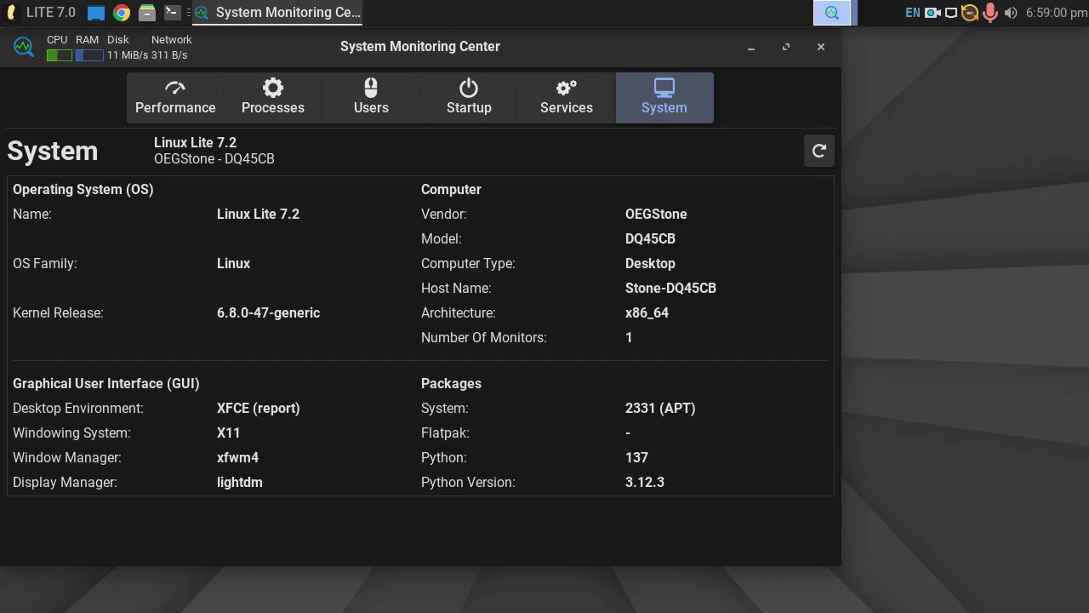
{"action": "left_click", "coordinate": [821, 46]}
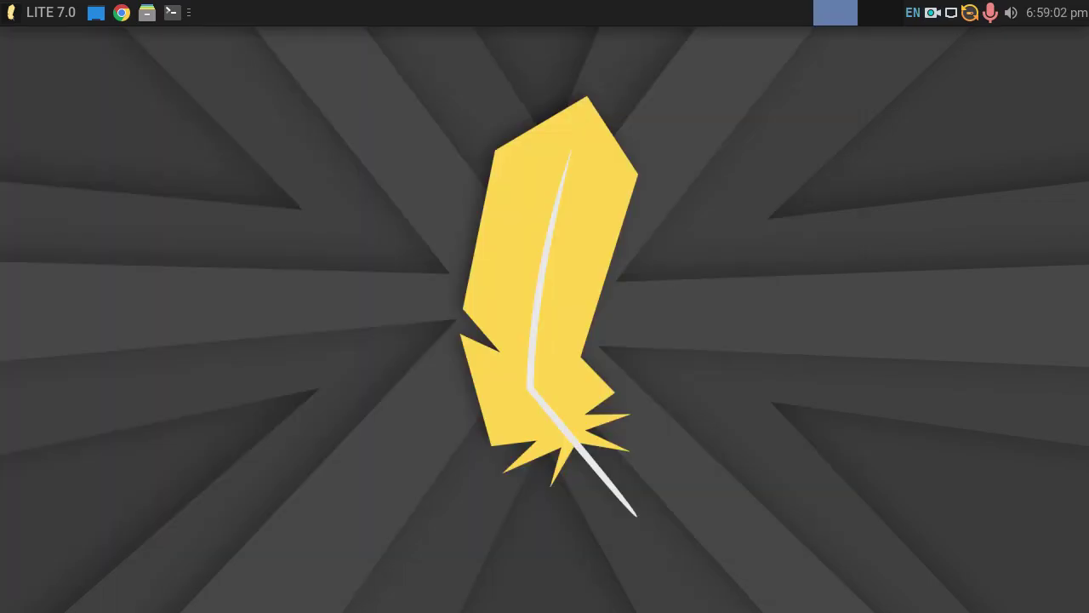
Review the computer summary and the processor details in System Information, and close it.
{"action": "left_click", "coordinate": [42, 12]}
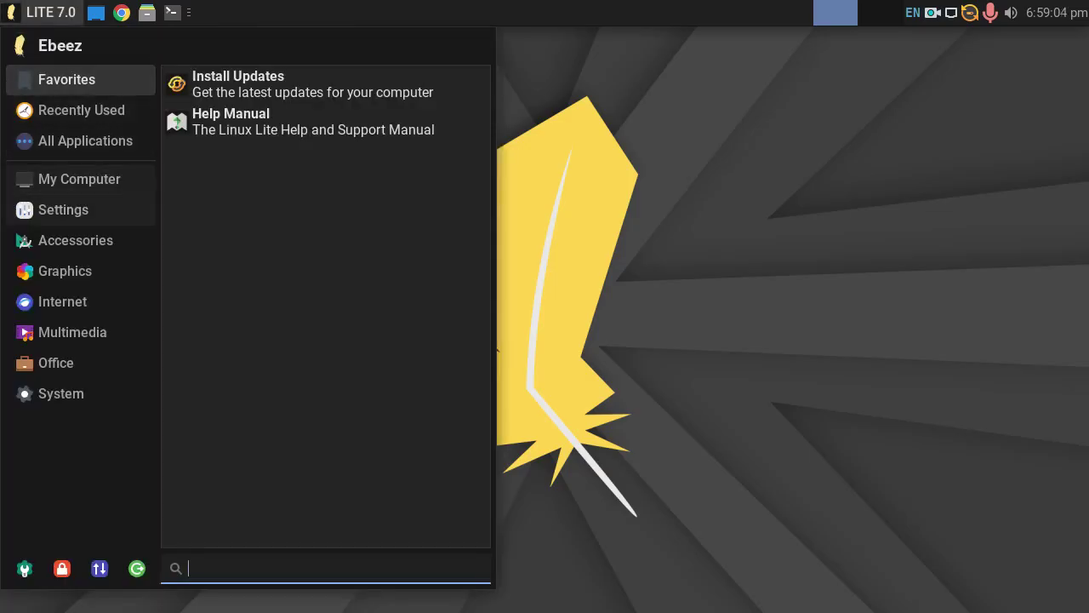
{"action": "mouse_move", "coordinate": [62, 301]}
{"action": "mouse_move", "coordinate": [61, 393]}
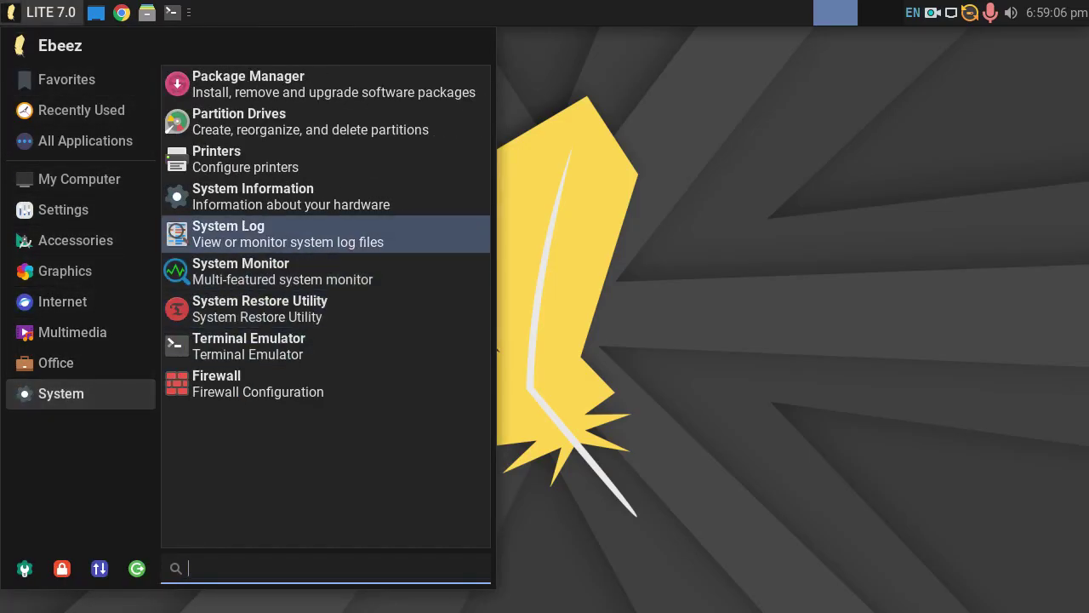
{"action": "left_click", "coordinate": [253, 197]}
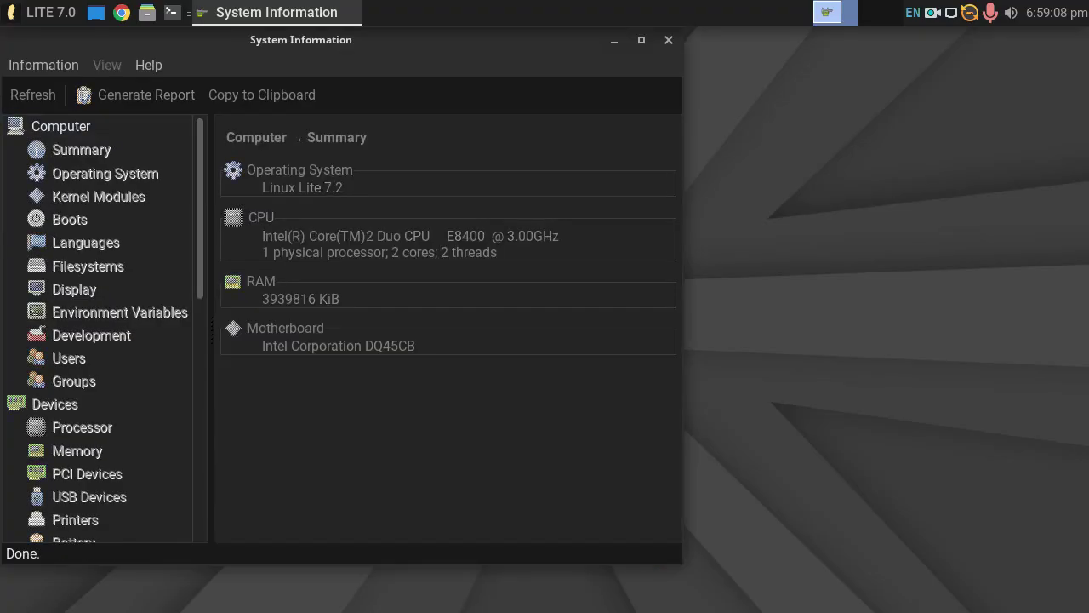
{"action": "left_click_drag", "start_coordinate": [264, 40], "coordinate": [386, 63]}
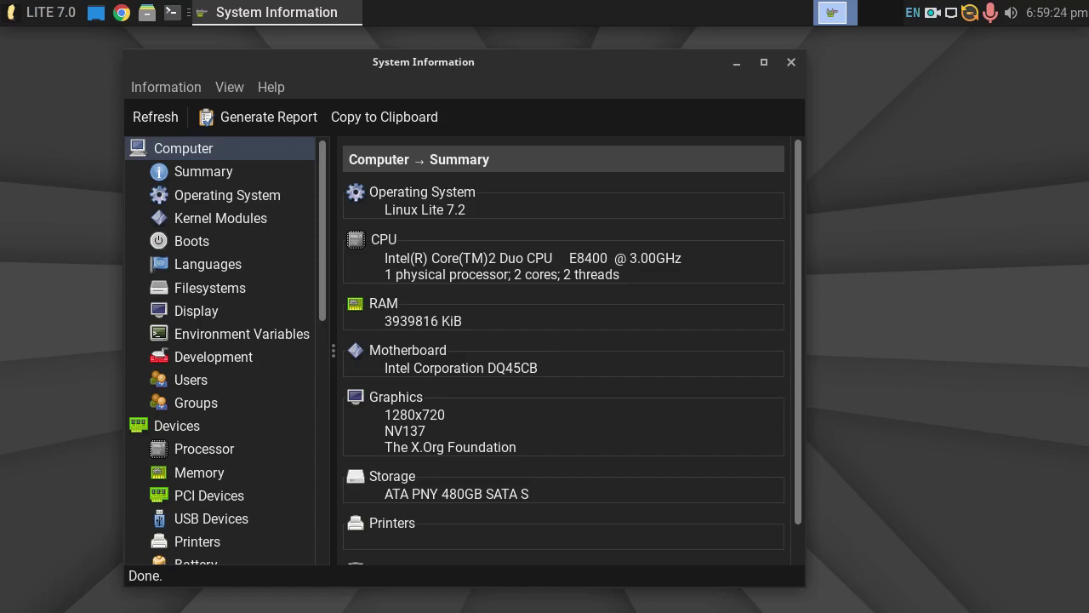
{"action": "scroll", "coordinate": [564, 353], "scroll_direction": "down", "scroll_amount": 1}
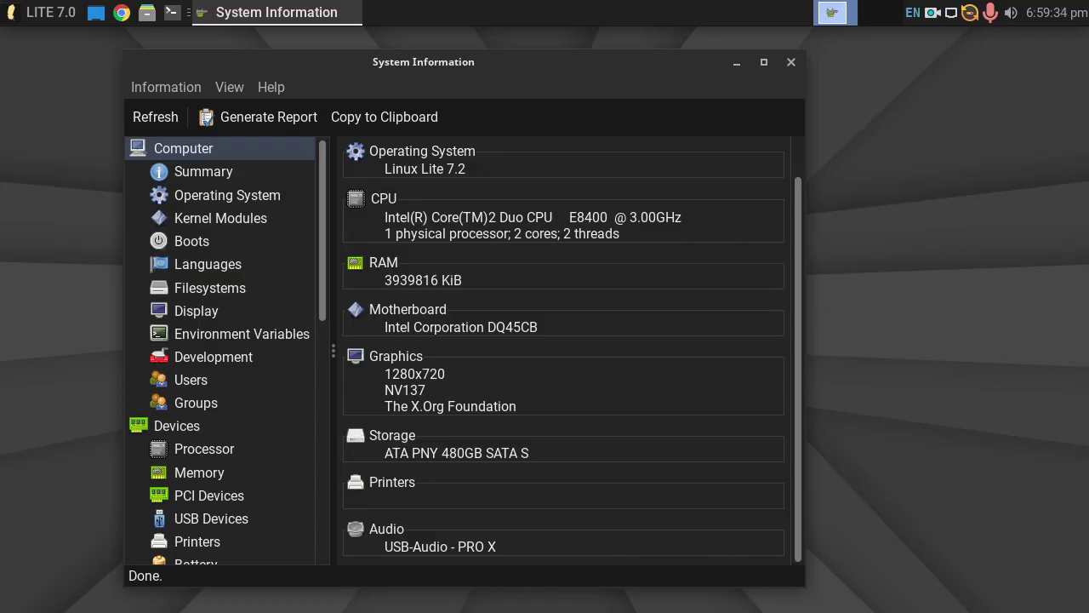
{"action": "left_click", "coordinate": [204, 448]}
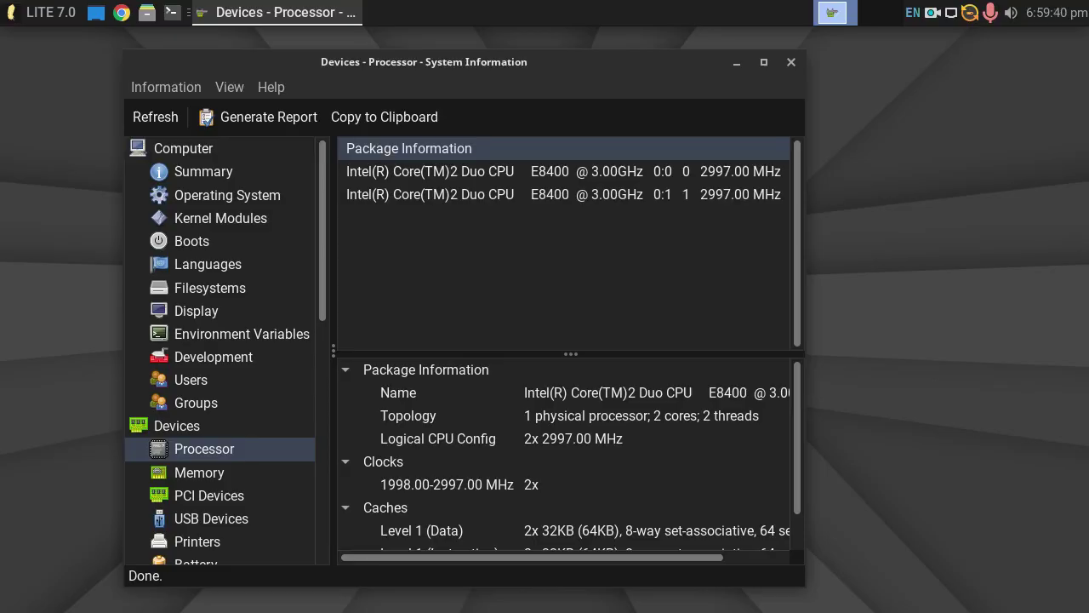
{"action": "left_click", "coordinate": [791, 62]}
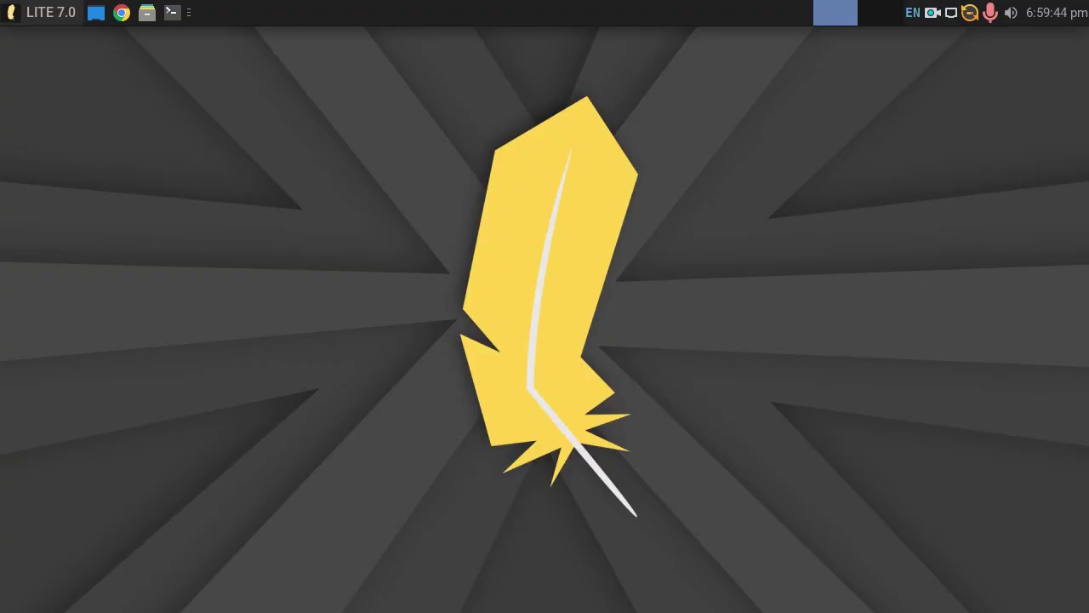
{"action": "left_click", "coordinate": [40, 12]}
{"action": "mouse_move", "coordinate": [80, 209]}
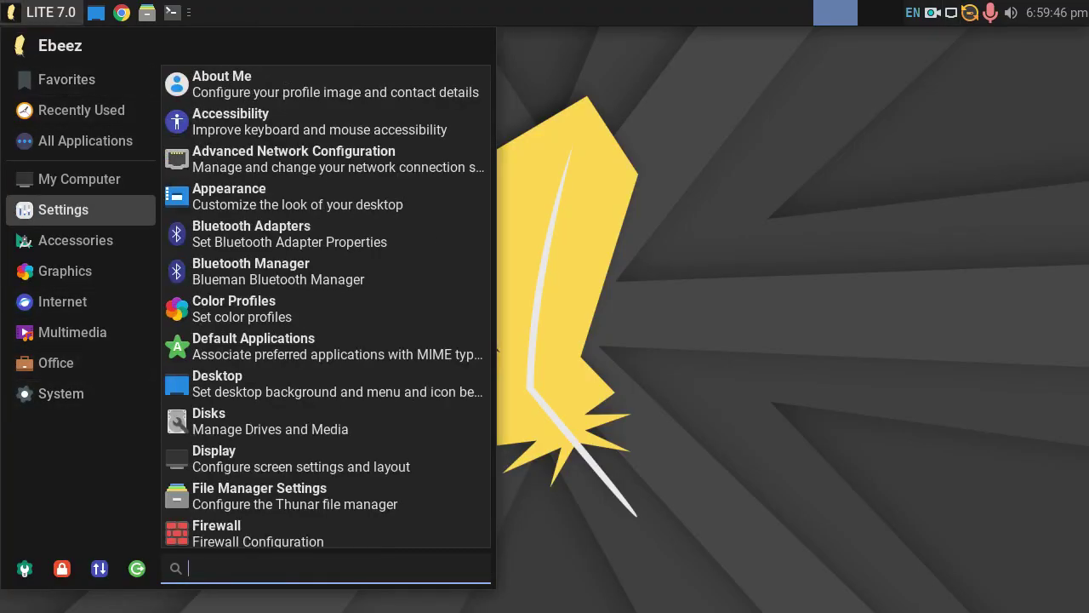
{"action": "key", "text": "Escape"}
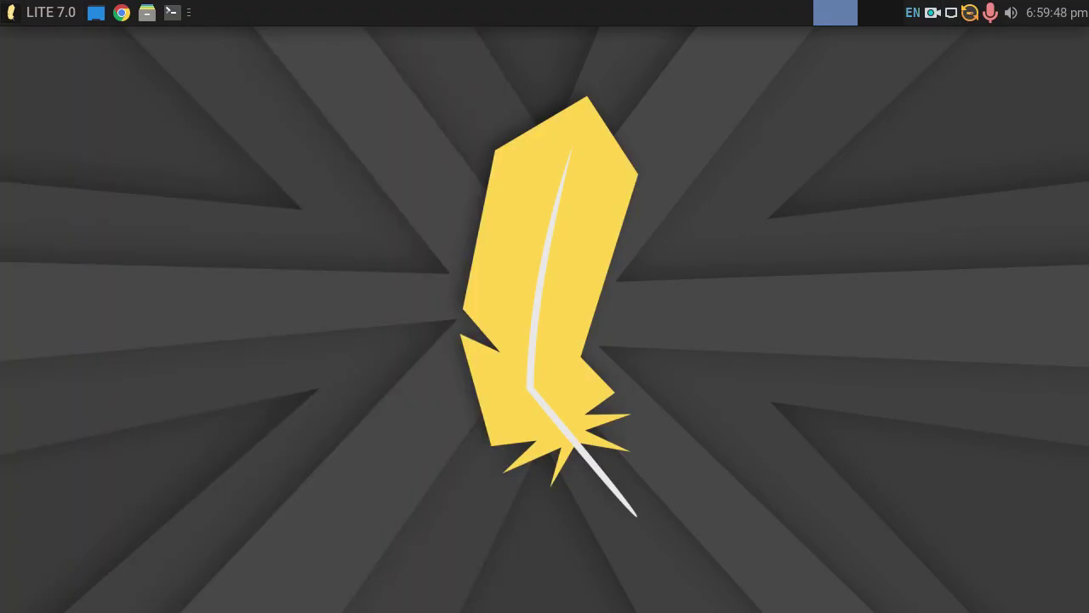
Examine the CPU, RAM, disk and GPU performance pages in System Monitor, and close it.
{"action": "left_click", "coordinate": [42, 12]}
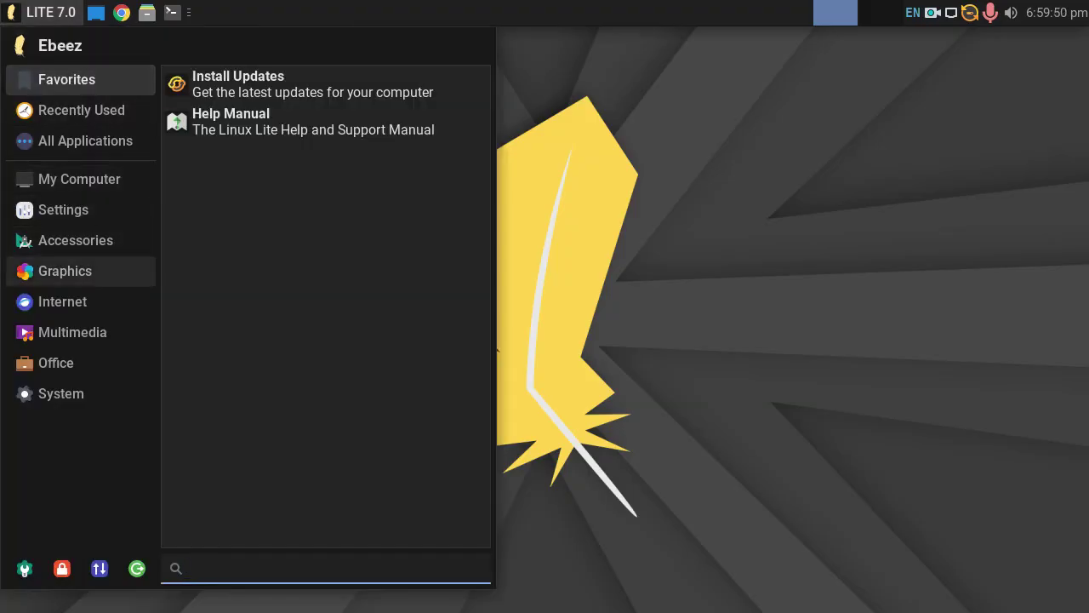
{"action": "mouse_move", "coordinate": [80, 393]}
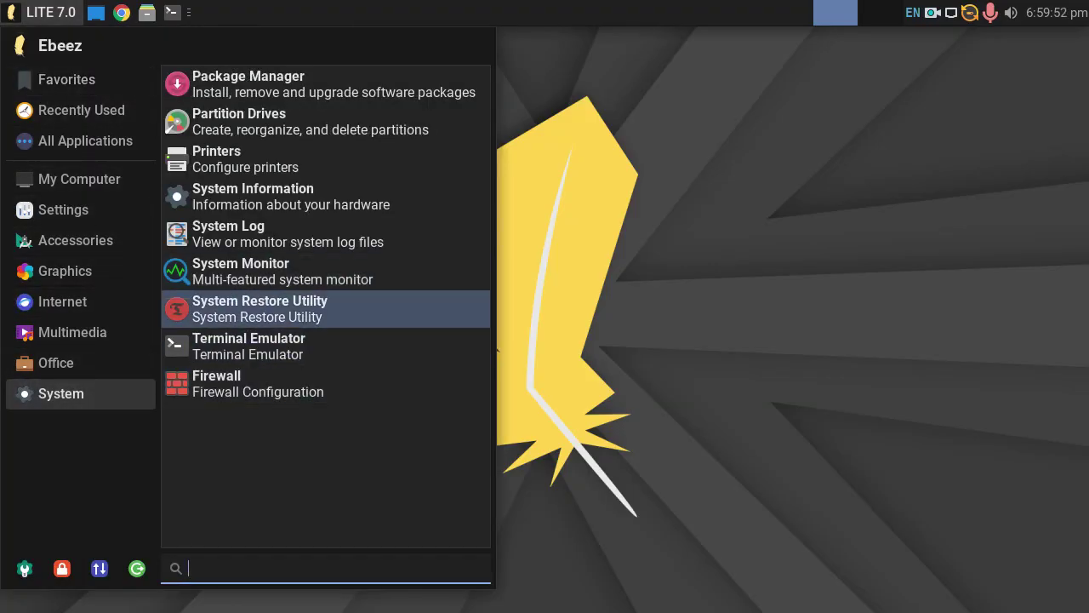
{"action": "left_click", "coordinate": [256, 271]}
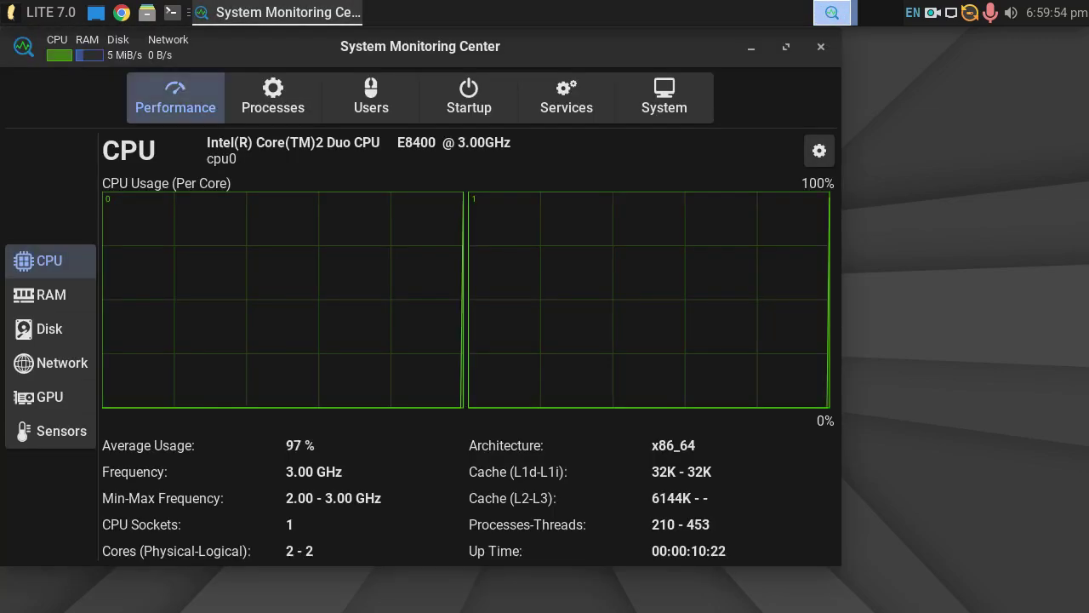
{"action": "left_click_drag", "start_coordinate": [420, 46], "coordinate": [524, 67]}
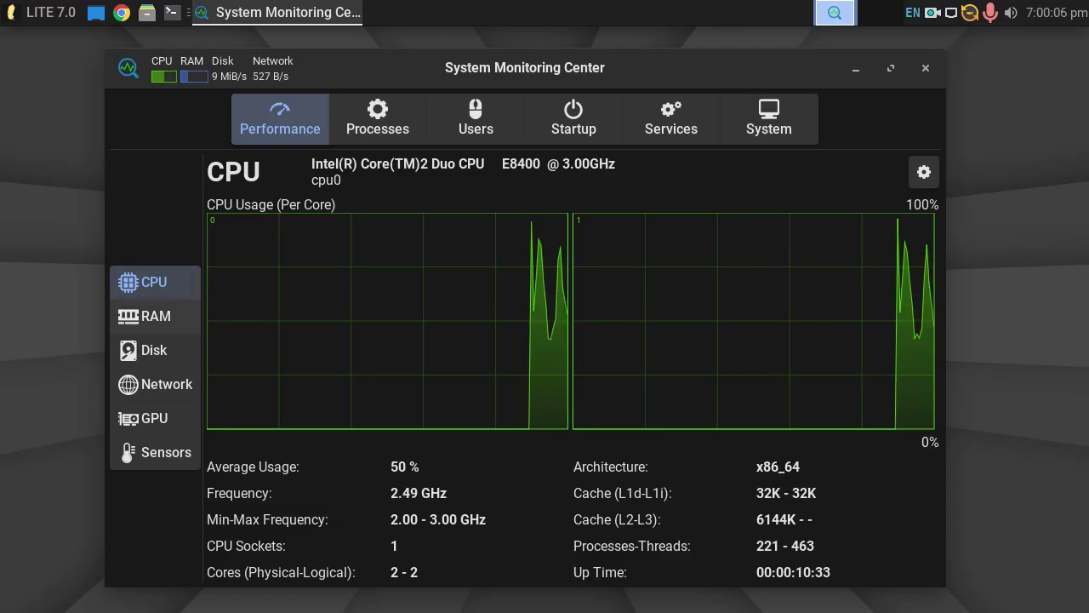
{"action": "left_click", "coordinate": [152, 316]}
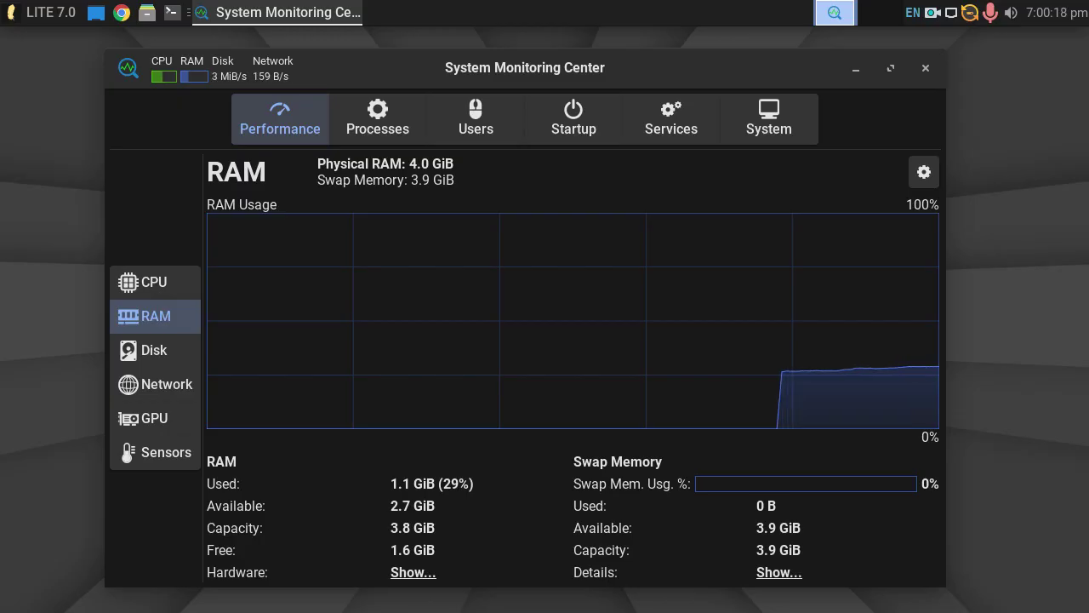
{"action": "left_click_drag", "start_coordinate": [525, 68], "coordinate": [500, 60]}
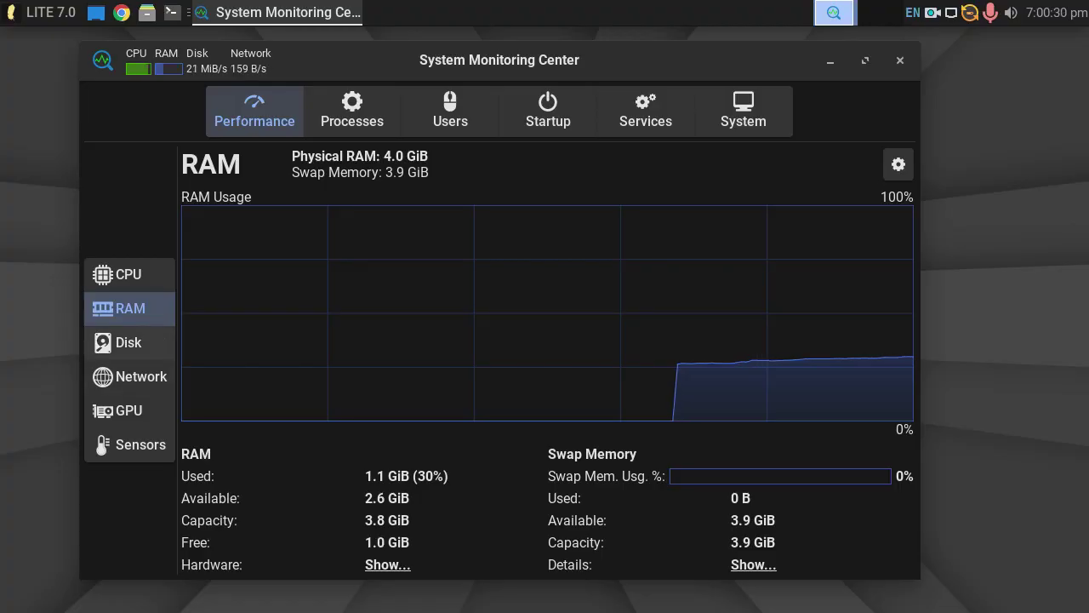
{"action": "left_click", "coordinate": [121, 342]}
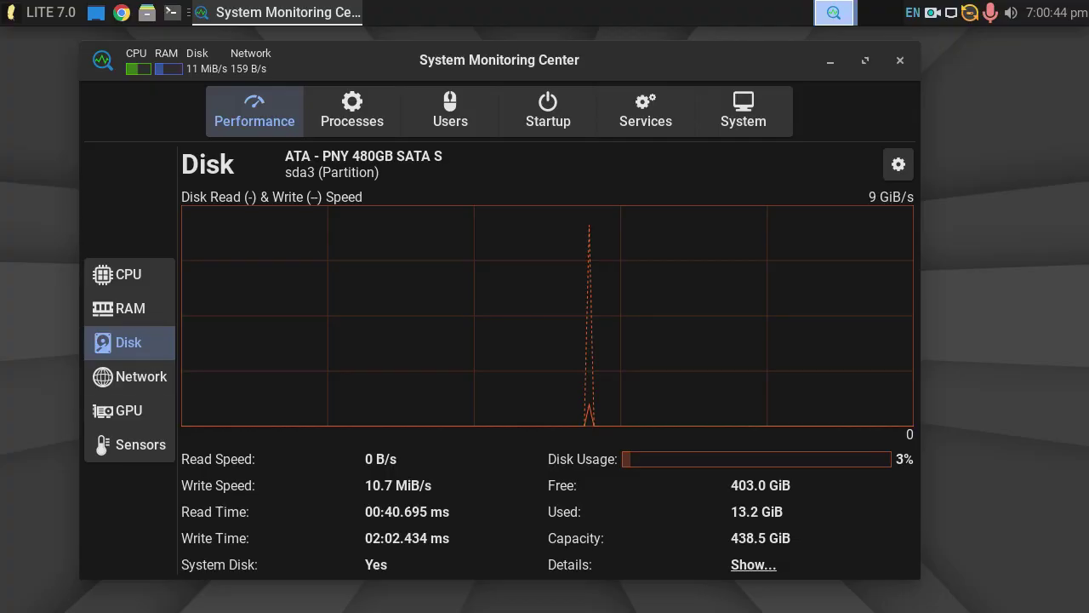
{"action": "left_click", "coordinate": [129, 411]}
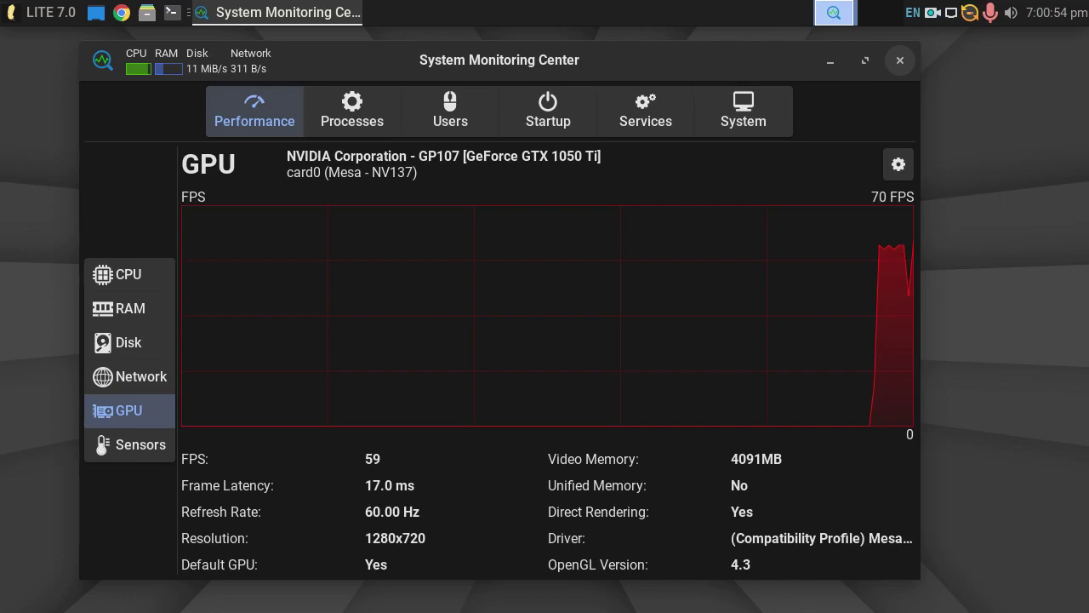
{"action": "left_click", "coordinate": [899, 60]}
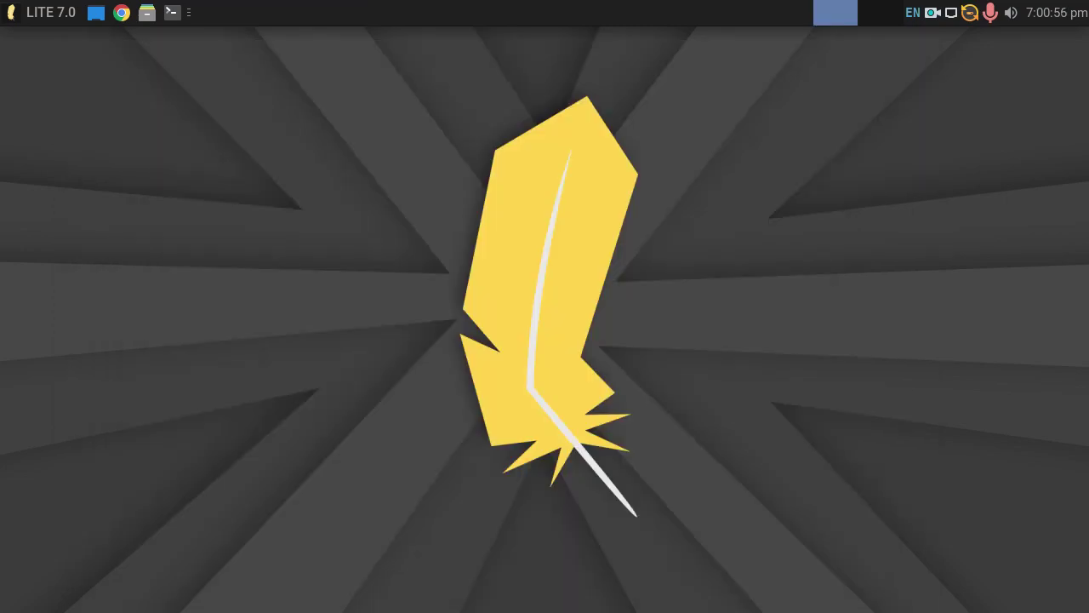
Open the network connection settings of Wired connection 1 for editing.
{"action": "left_click", "coordinate": [951, 13]}
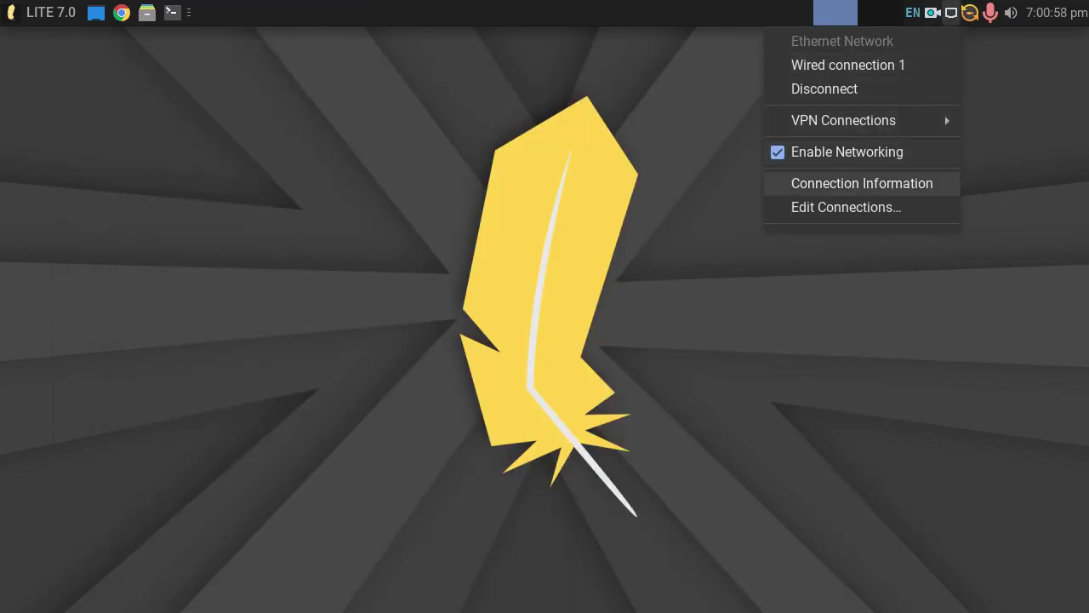
{"action": "left_click", "coordinate": [846, 207]}
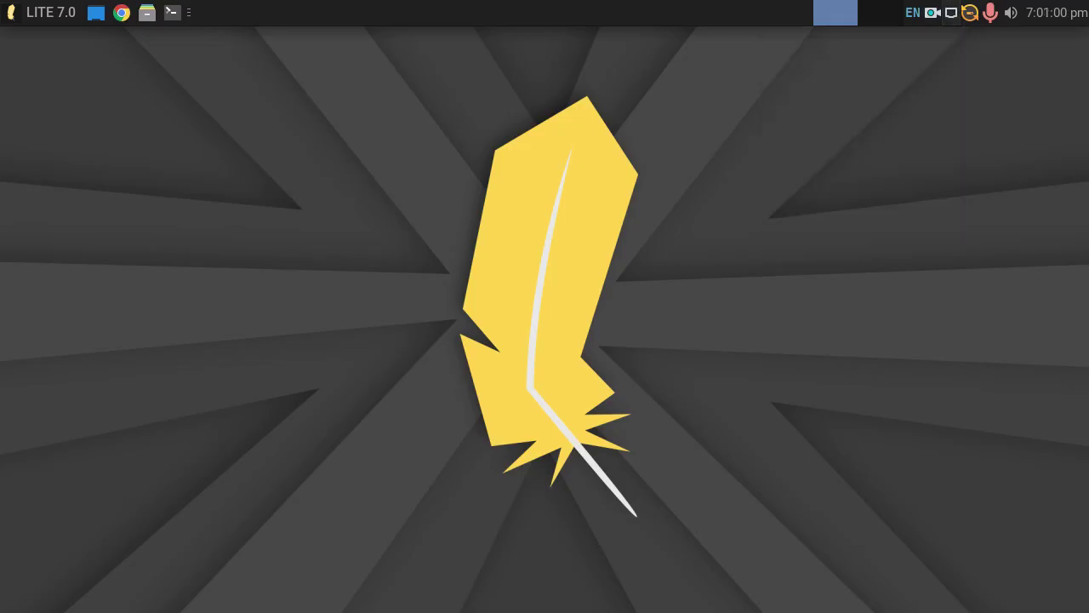
{"action": "left_click", "coordinate": [384, 239]}
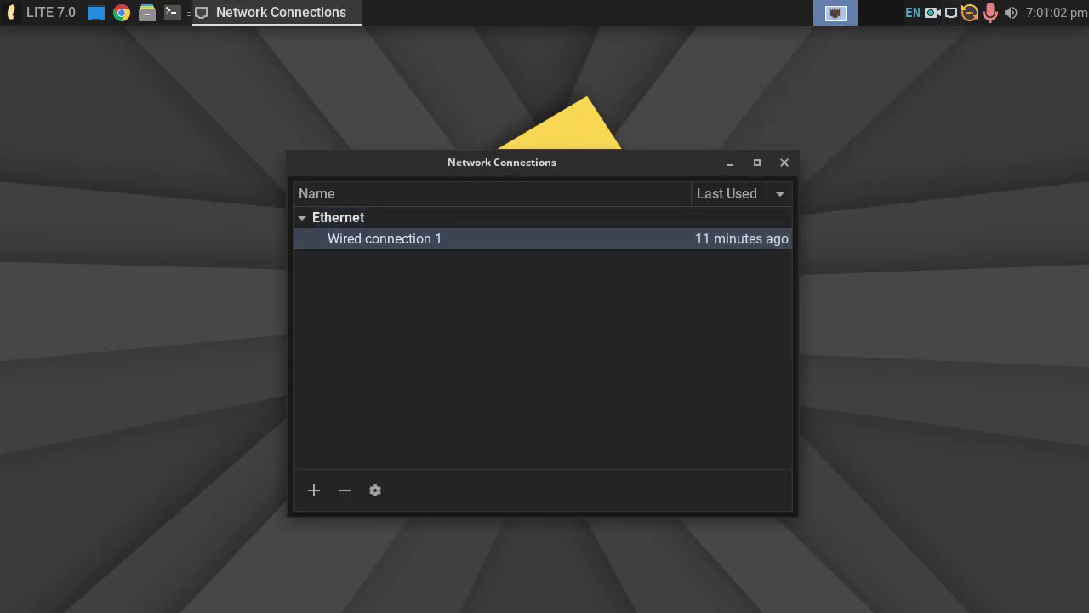
{"action": "left_click", "coordinate": [376, 490]}
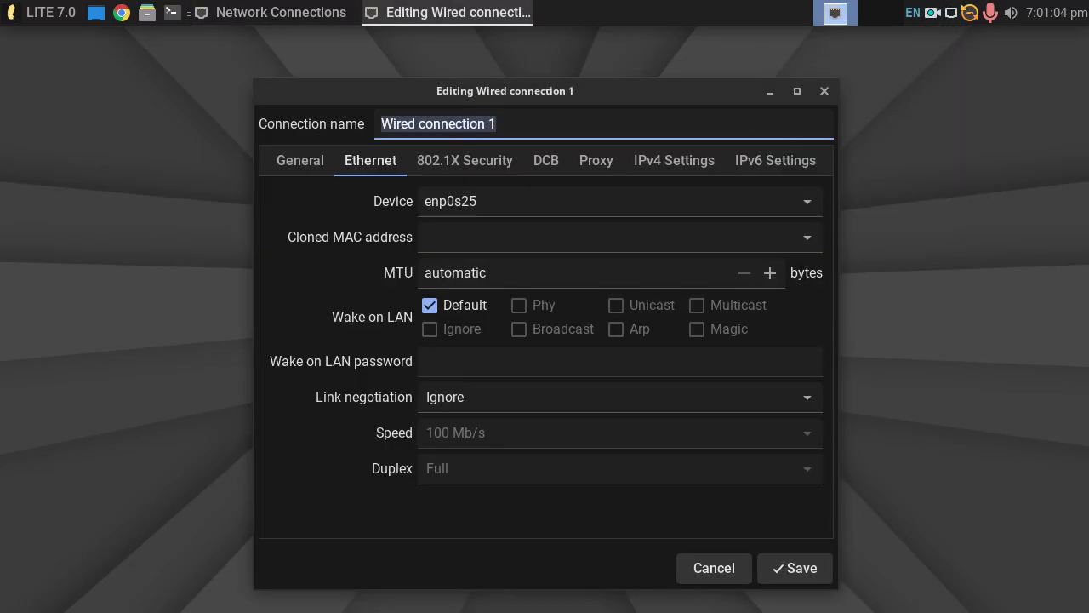
{"action": "left_click_drag", "start_coordinate": [504, 91], "coordinate": [394, 53]}
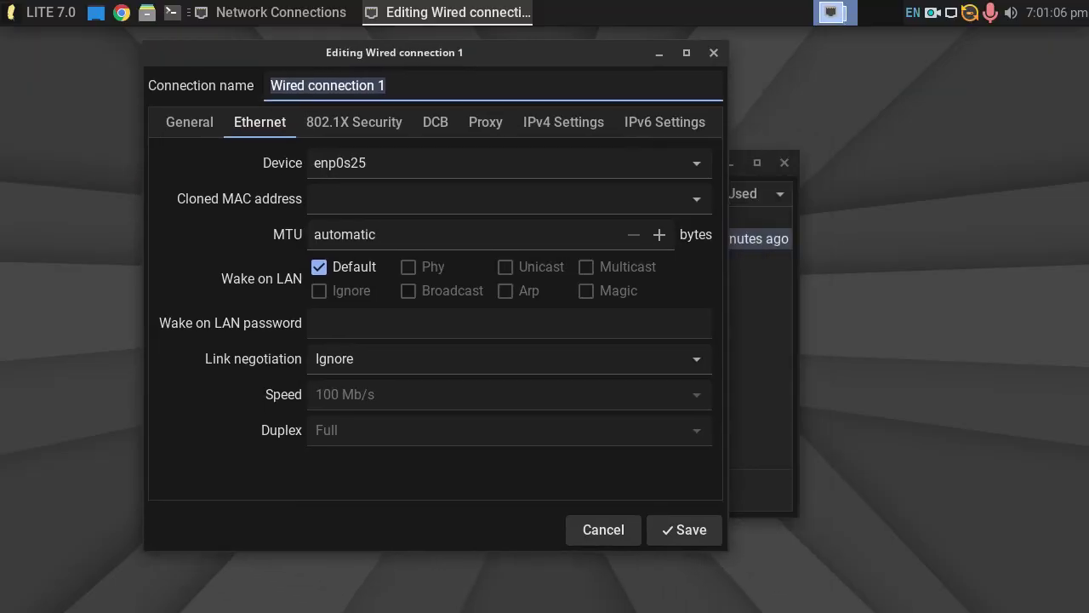
Set the IPv4 method of Wired connection 1 to Manual.
{"action": "left_click", "coordinate": [564, 122]}
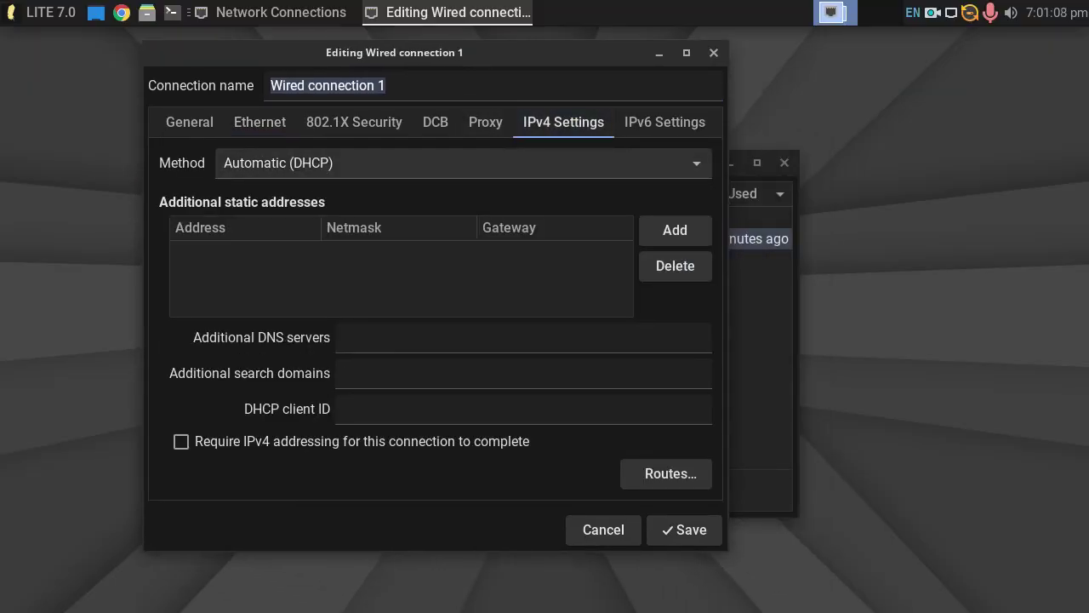
{"action": "left_click", "coordinate": [278, 162]}
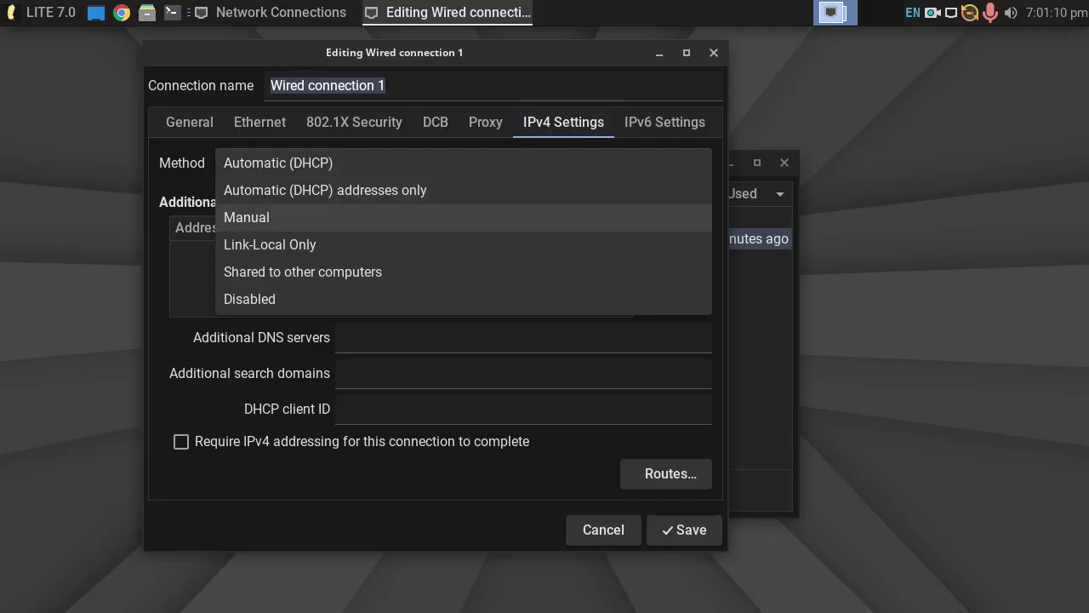
{"action": "left_click", "coordinate": [247, 217]}
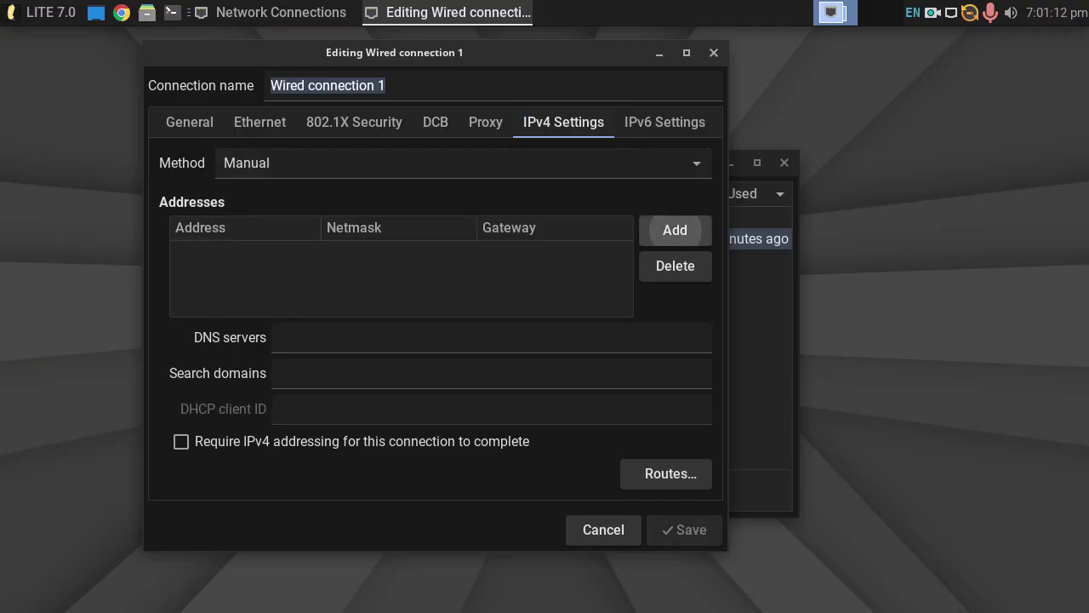
Add the static IPv4 address 192.168.1.125 to the wired connection, accepting netmask 24.
{"action": "left_click", "coordinate": [675, 230]}
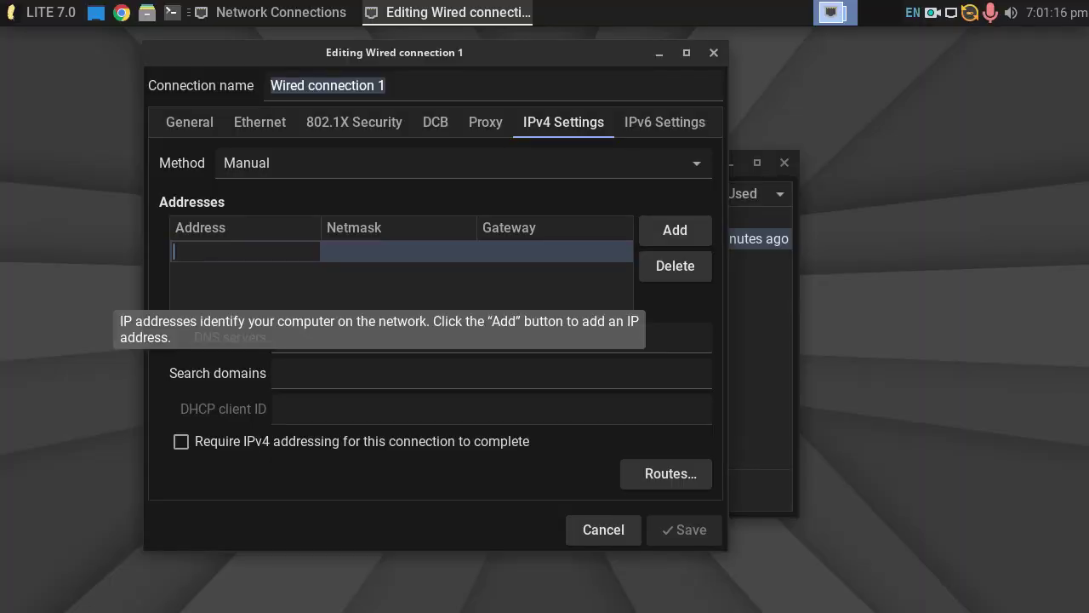
{"action": "type", "text": "192.1"}
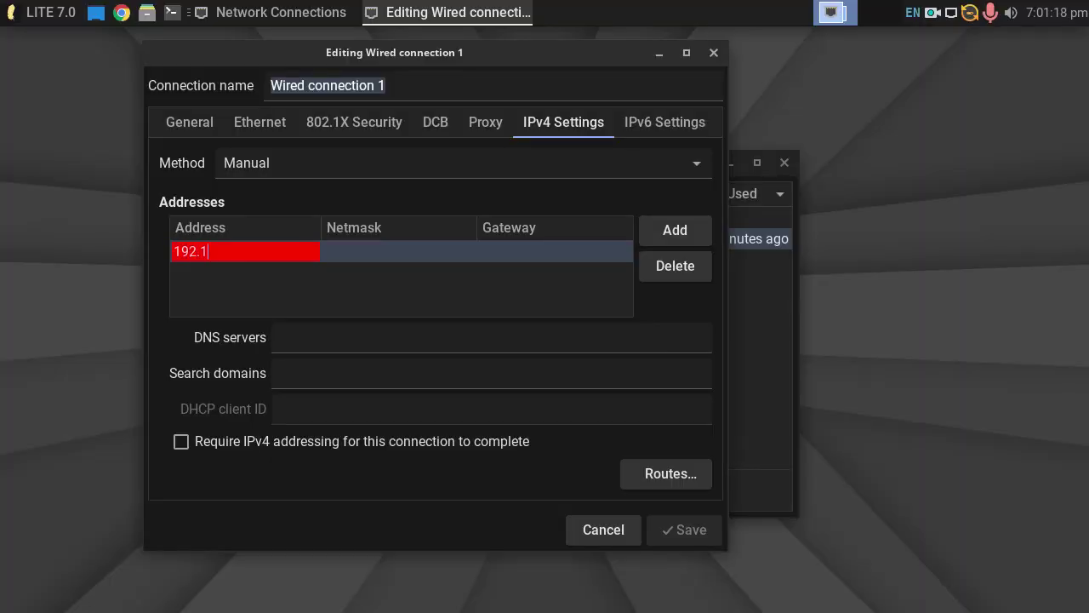
{"action": "type", "text": "68.1.1"}
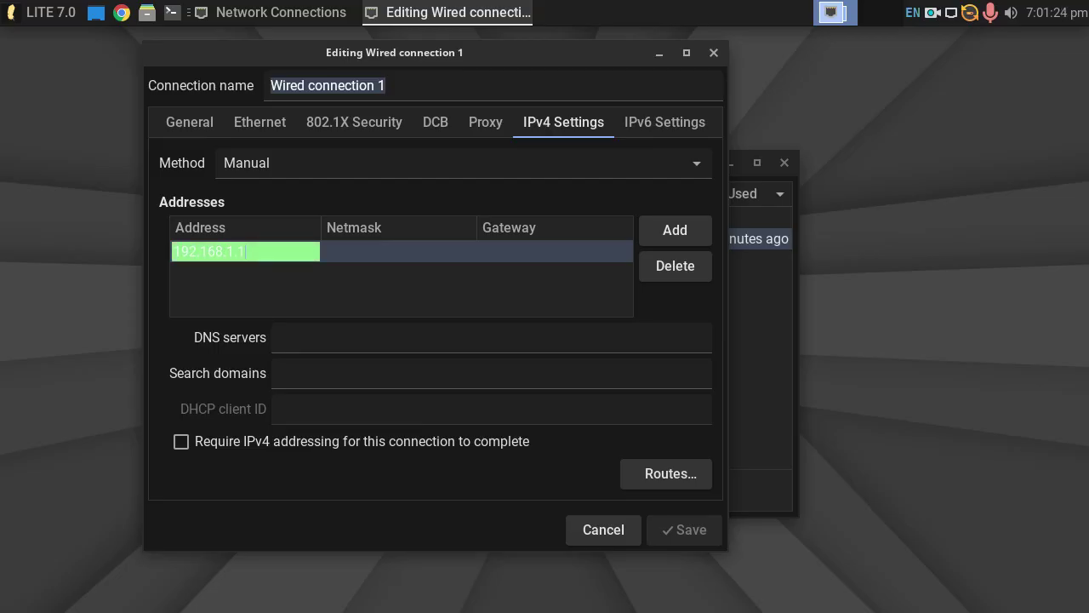
{"action": "type", "text": "25"}
{"action": "key", "text": "Tab"}
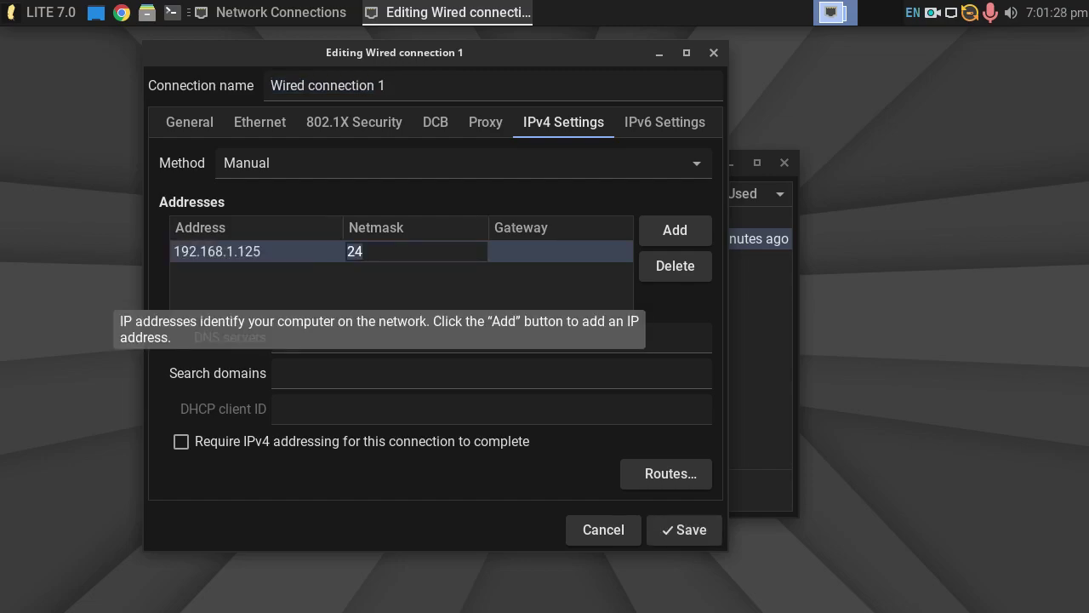
Set the netmask of the static address 192.168.1.125 to 255.255.255.0 and its gateway to 192.168.1.1.
{"action": "type", "text": "255"}
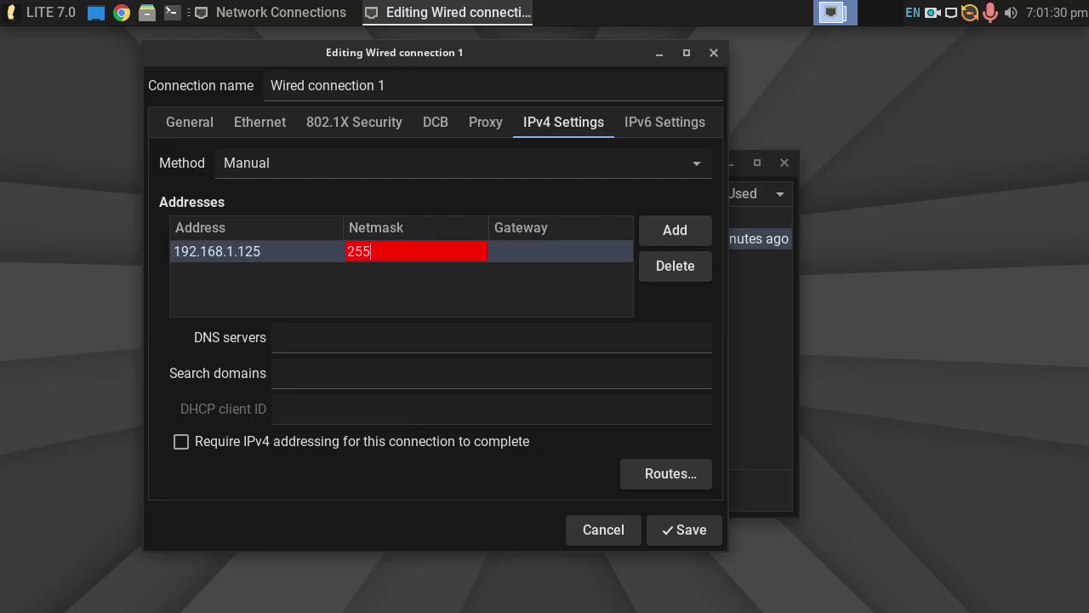
{"action": "type", "text": ".255.255.0"}
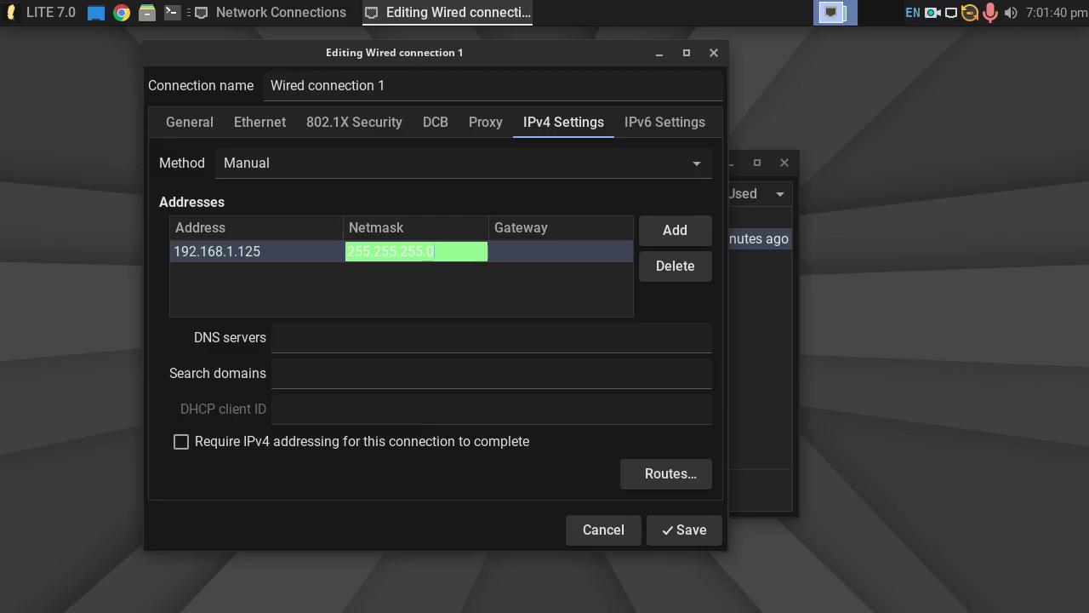
{"action": "key", "text": "Tab"}
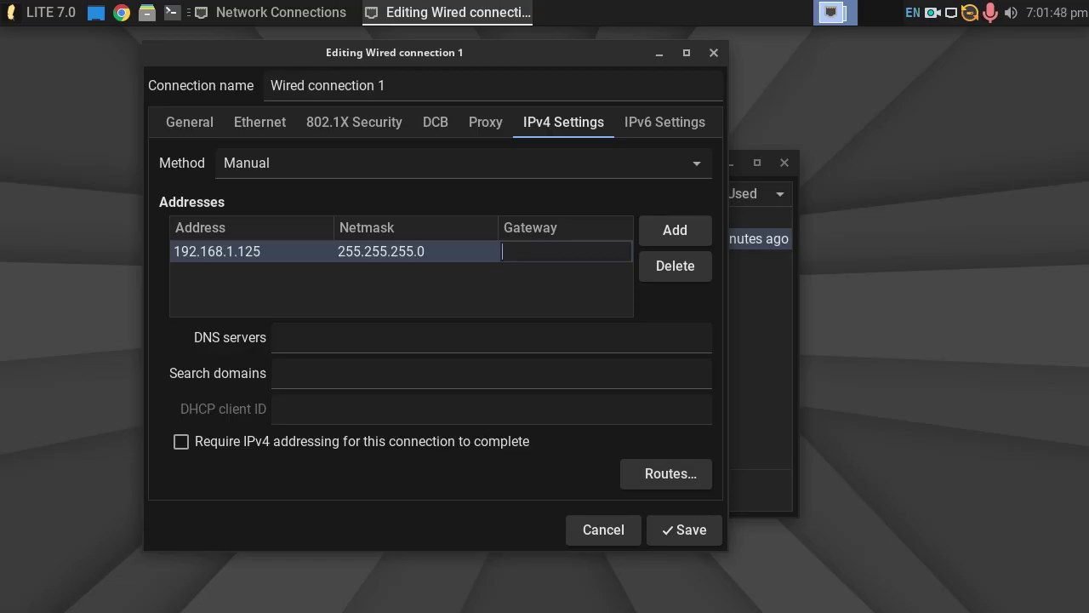
{"action": "type", "text": "192.1"}
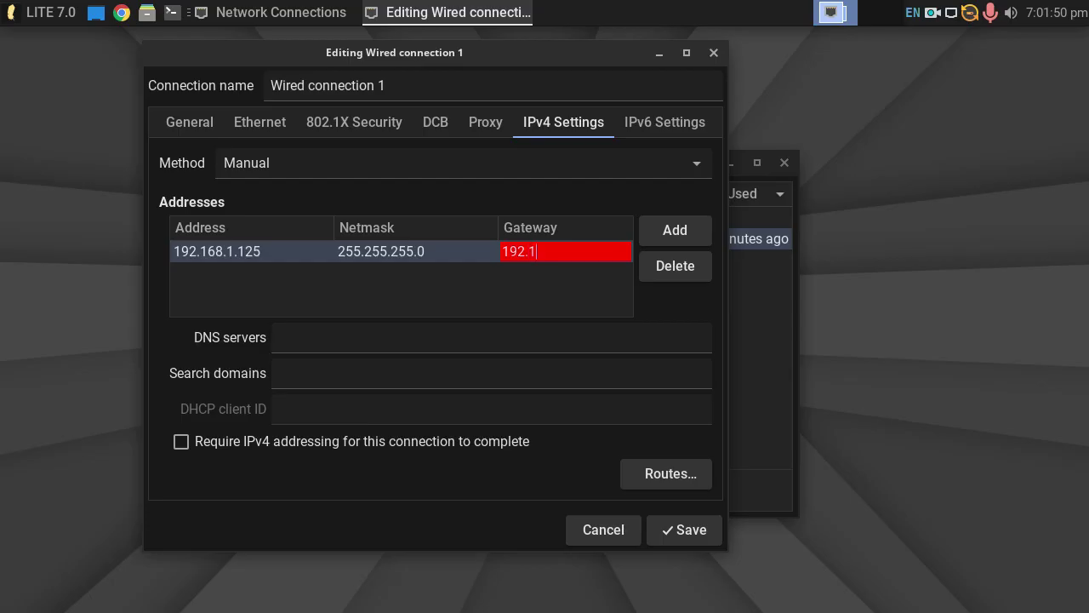
{"action": "type", "text": "68.1.1"}
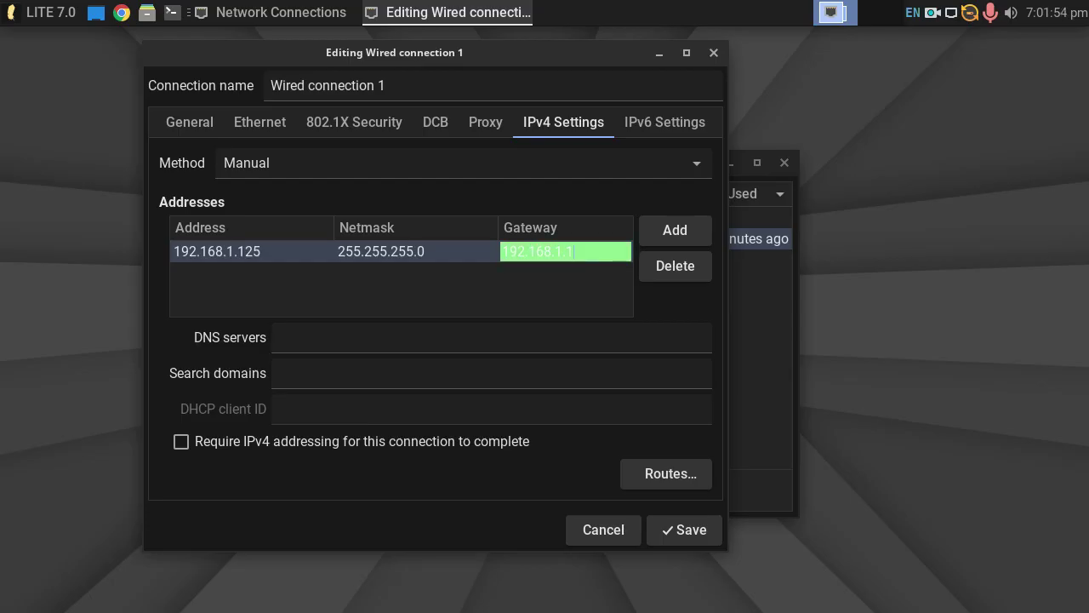
{"action": "key", "text": "Tab"}
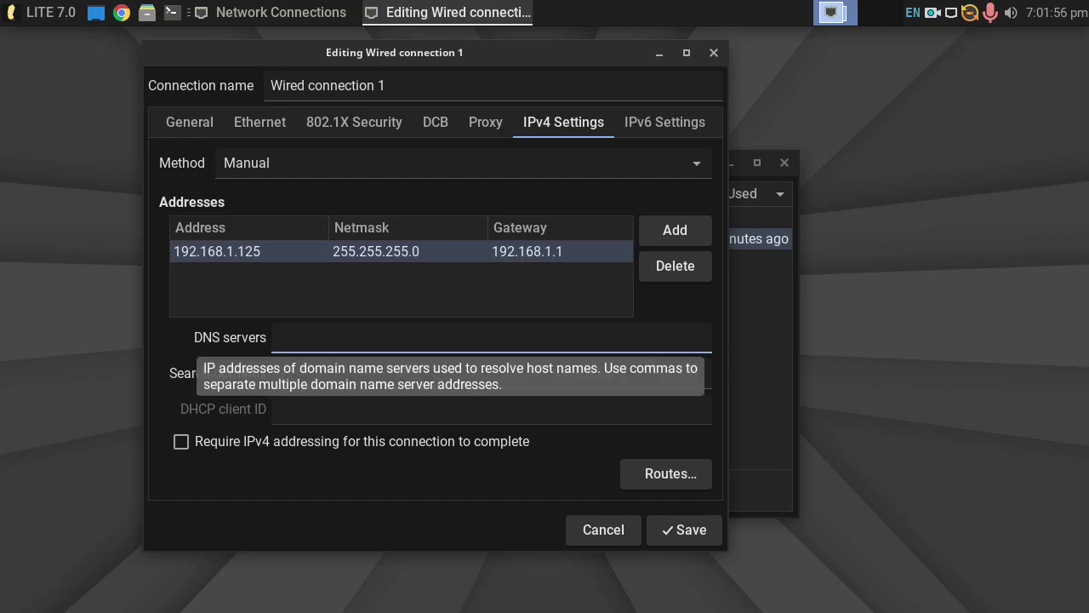
Set the DNS server to 1.0.0.1, save the wired connection and close Network Connections.
{"action": "type", "text": "1.0.0"}
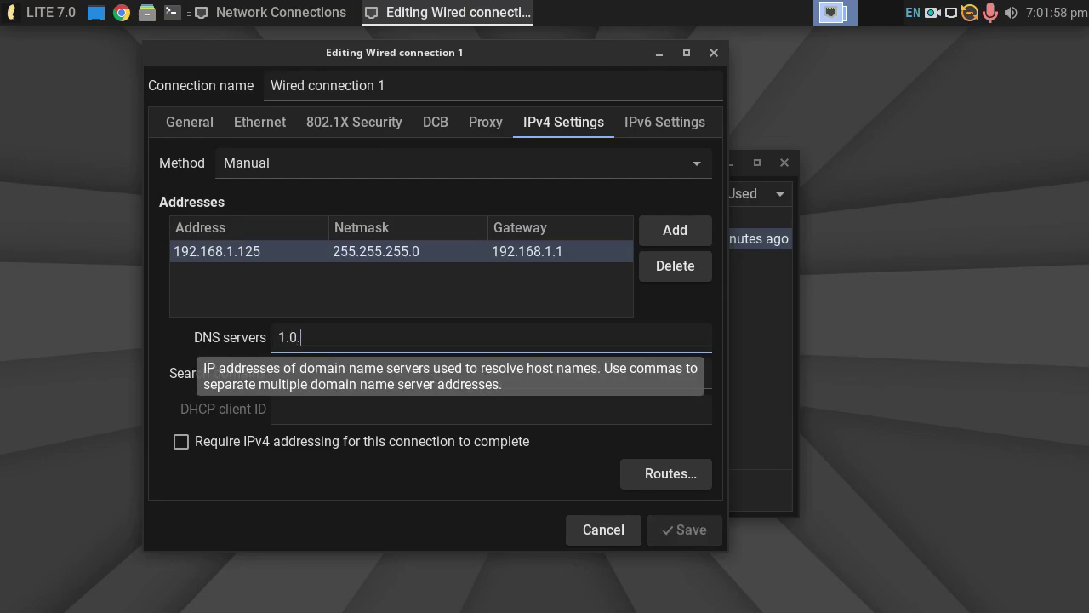
{"action": "type", "text": ".1"}
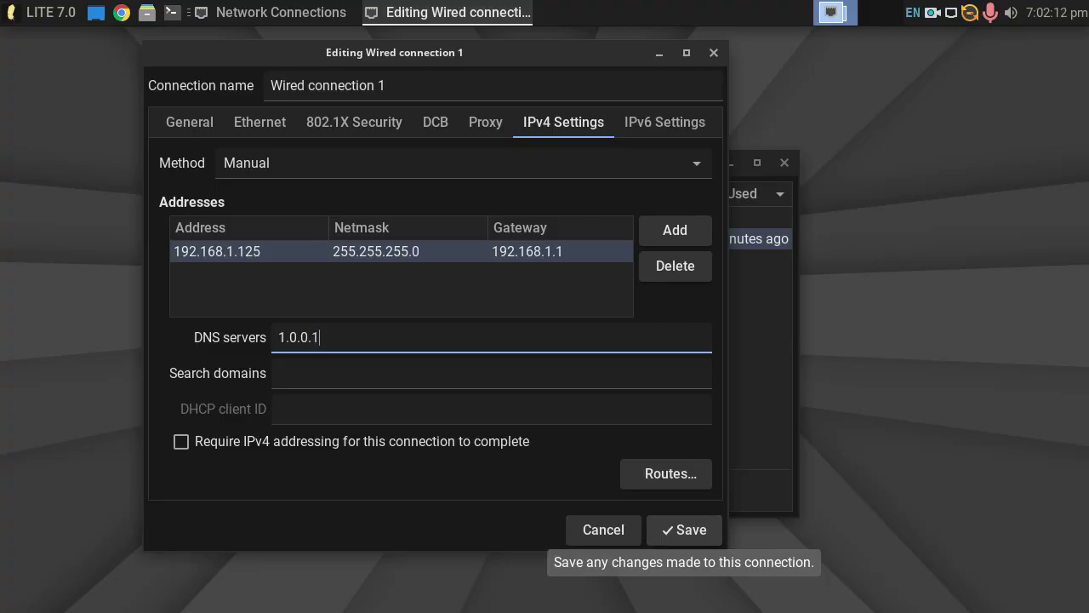
{"action": "left_click", "coordinate": [685, 529]}
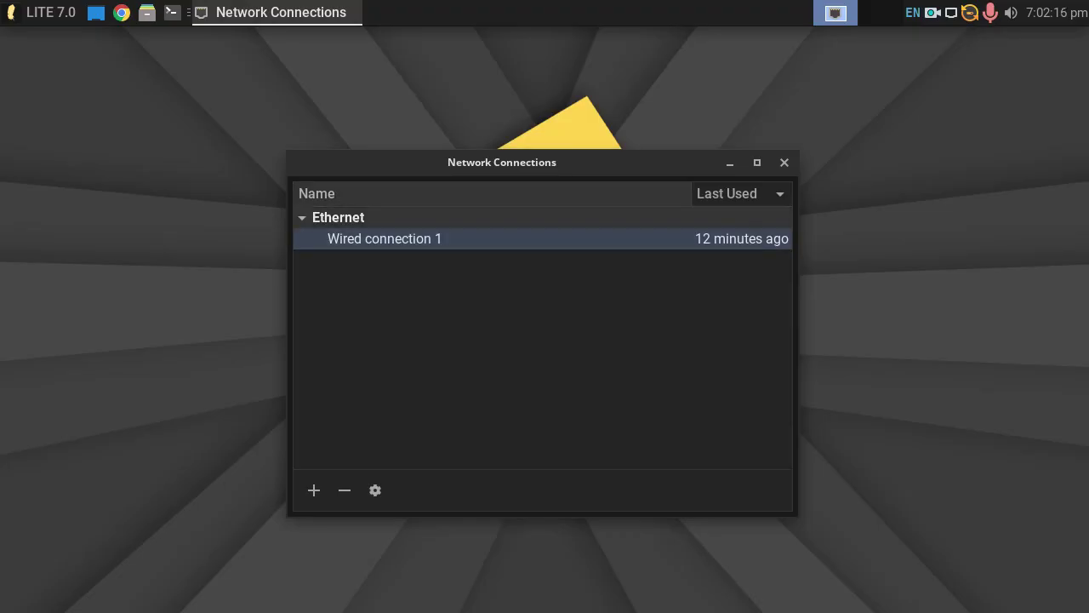
{"action": "left_click", "coordinate": [784, 161]}
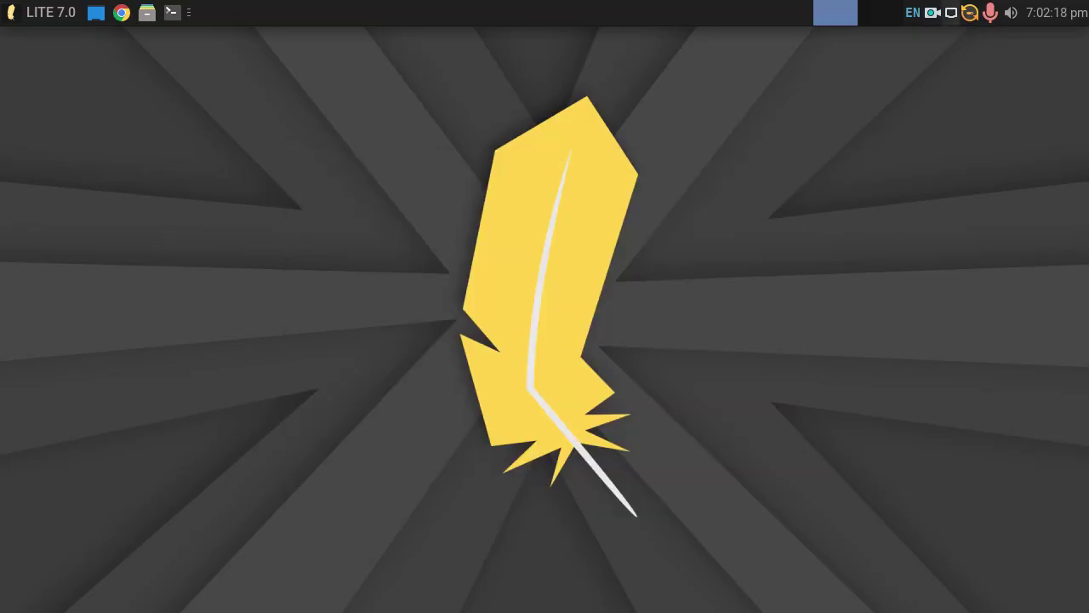
Disable networking and enable it again to apply the new wired connection settings.
{"action": "left_click", "coordinate": [950, 12]}
{"action": "left_click", "coordinate": [847, 152]}
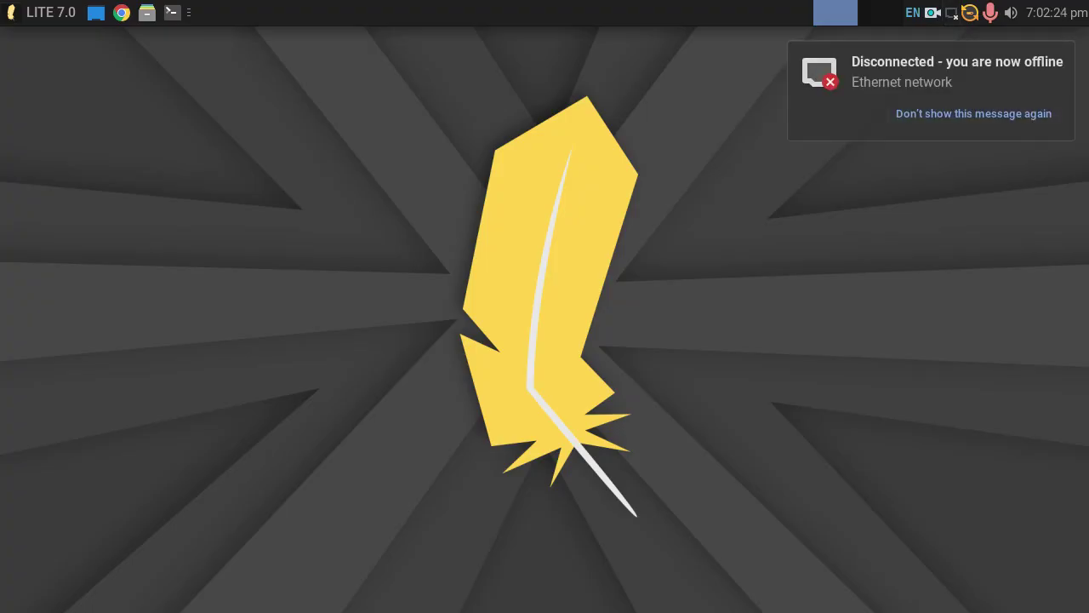
{"action": "left_click", "coordinate": [950, 12]}
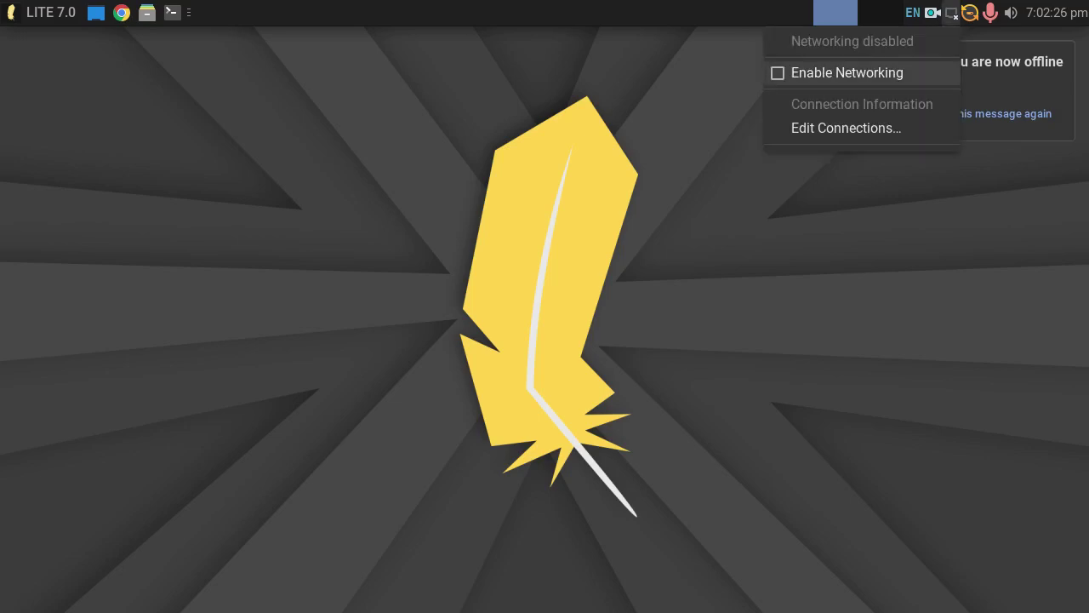
{"action": "left_click", "coordinate": [846, 73]}
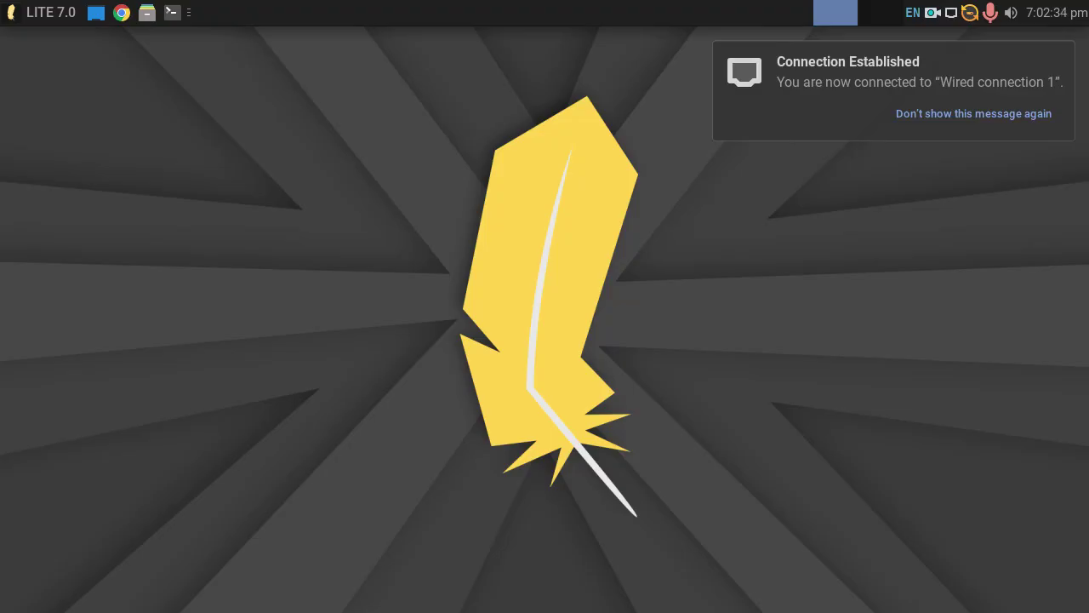
Open Lite Welcome by searching the applications for "welcome", and reposition its window so all Start Here options are in view.
{"action": "key", "text": "super"}
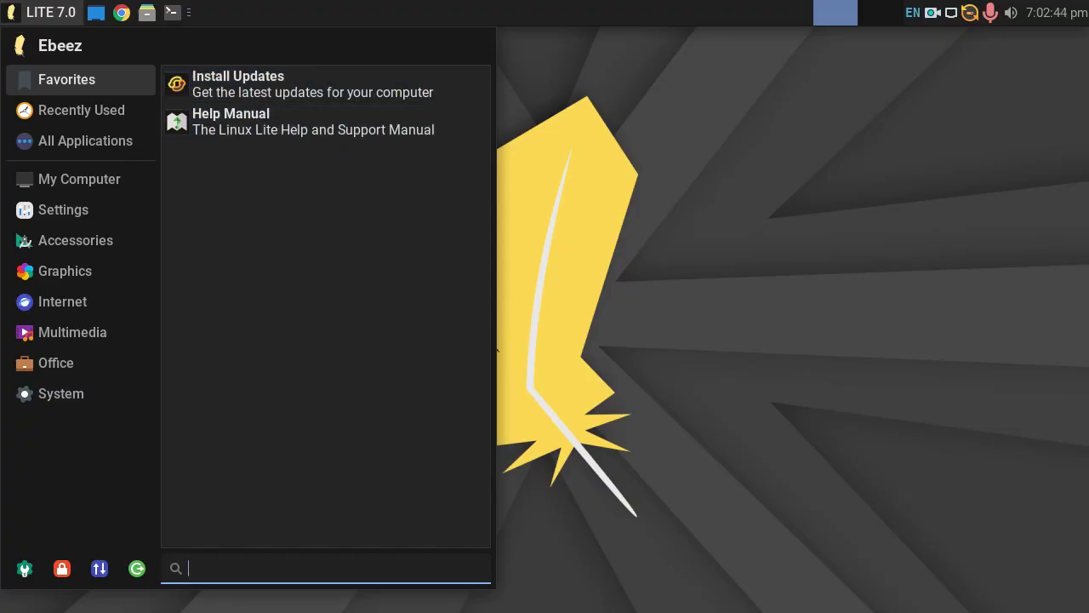
{"action": "type", "text": "welcom"}
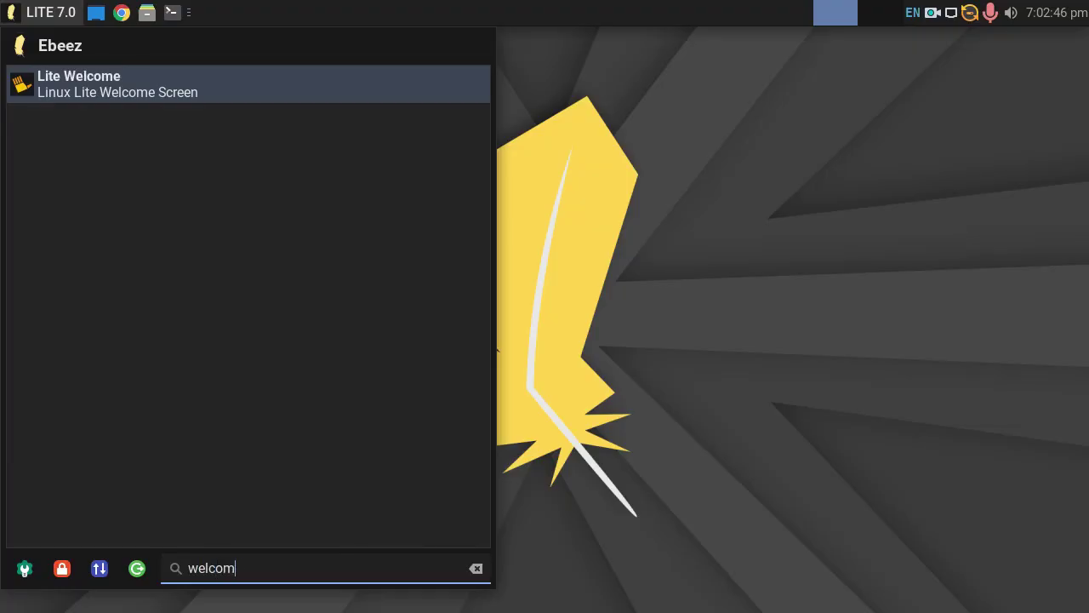
{"action": "type", "text": "e"}
{"action": "key", "text": "Return"}
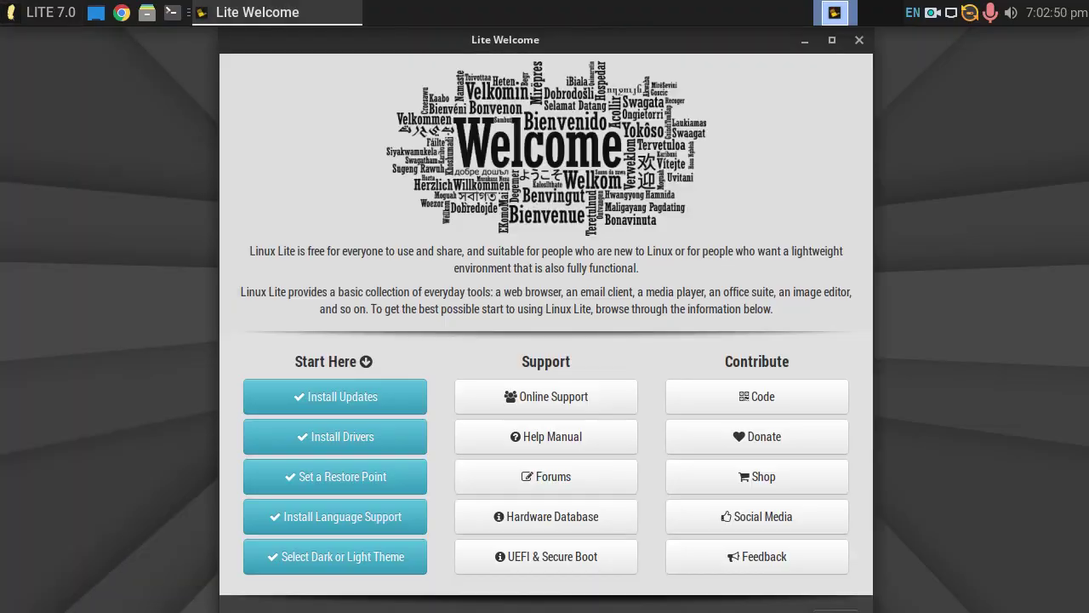
{"action": "left_click_drag", "start_coordinate": [506, 40], "coordinate": [472, 140]}
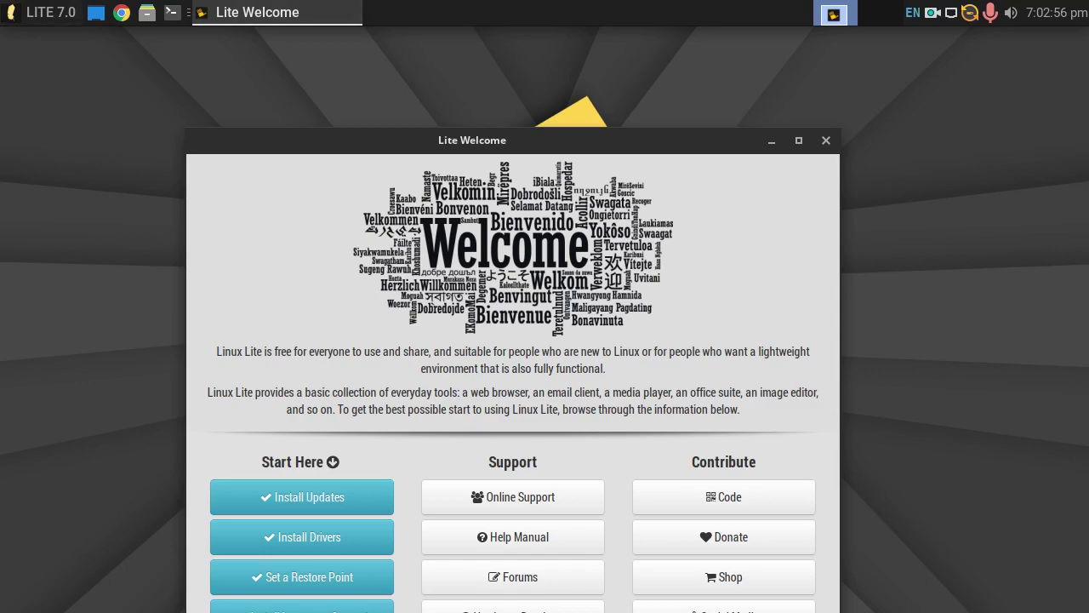
{"action": "left_click_drag", "start_coordinate": [473, 140], "coordinate": [512, 40]}
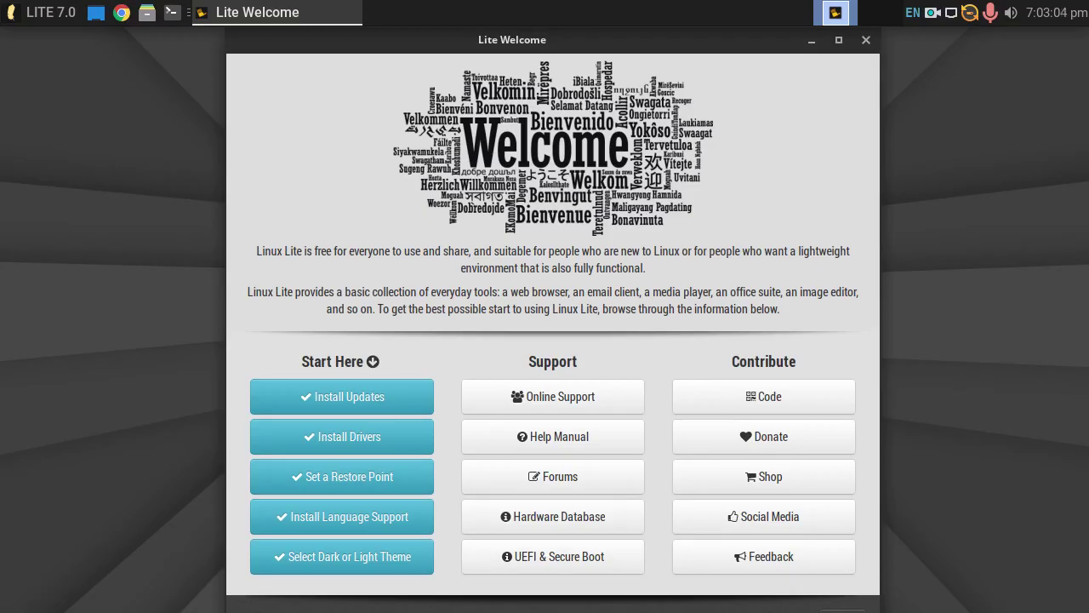
{"action": "left_click_drag", "start_coordinate": [512, 40], "coordinate": [462, 51]}
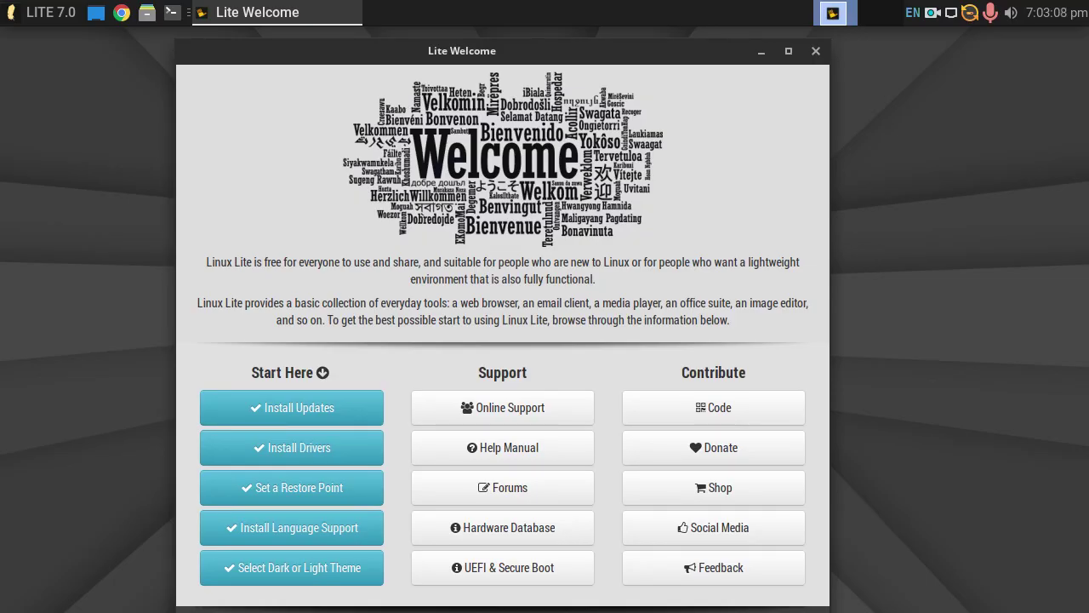
{"action": "left_click_drag", "start_coordinate": [462, 51], "coordinate": [484, 54]}
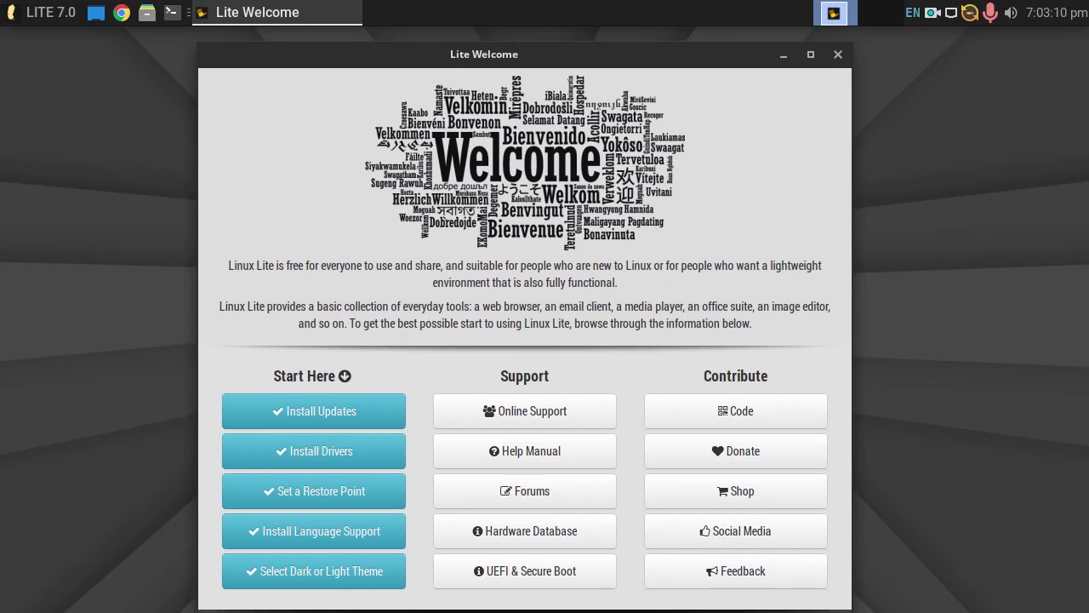
Run Install Updates from Lite Welcome, authenticating with the account password, and approve the available updates.
{"action": "left_click", "coordinate": [313, 411]}
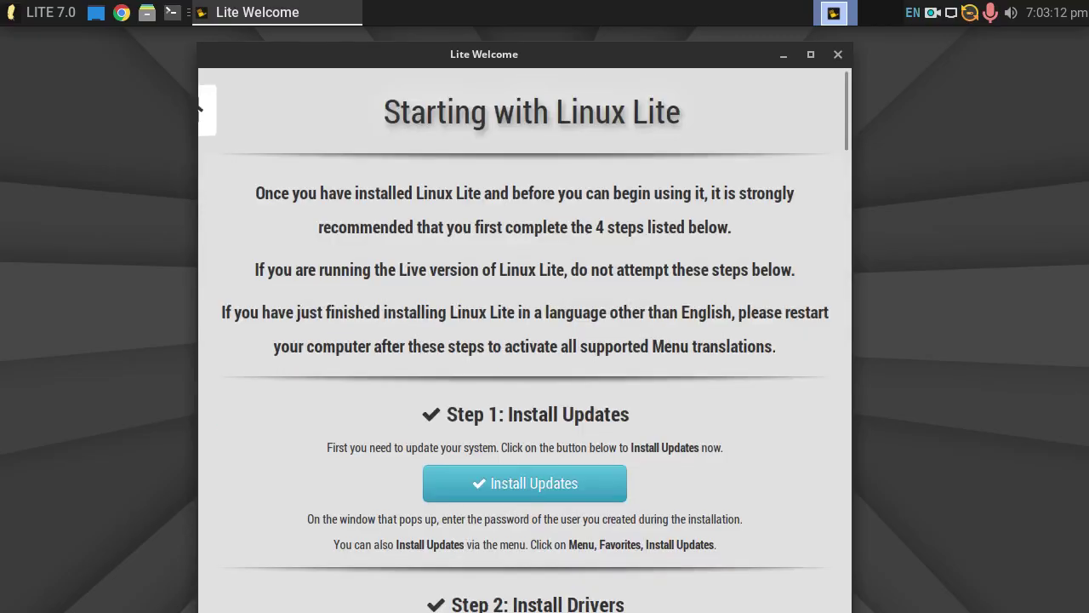
{"action": "scroll", "coordinate": [524, 340], "scroll_direction": "down", "scroll_amount": 3}
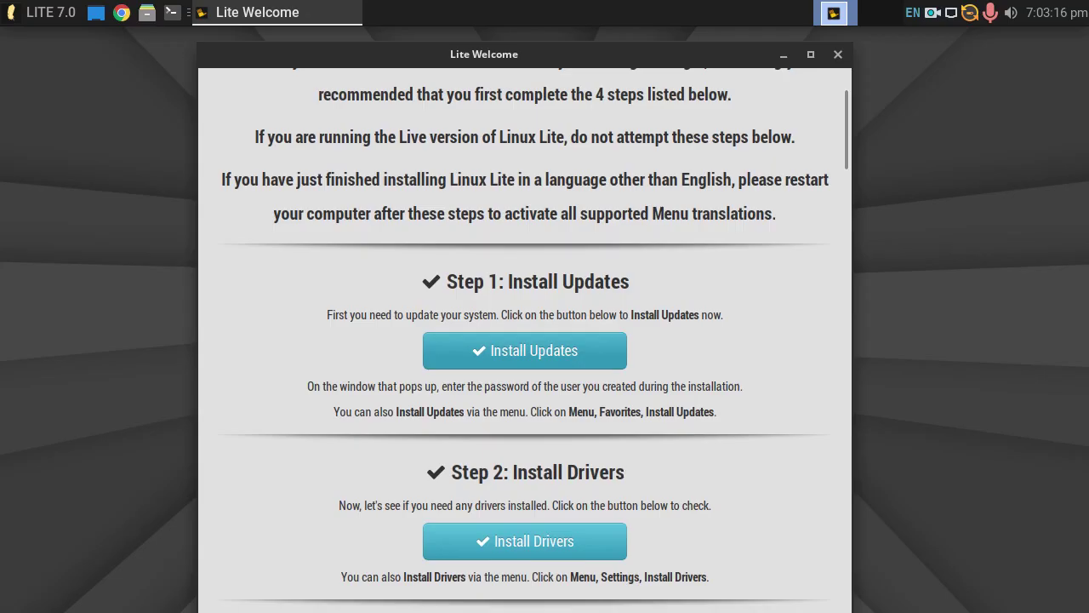
{"action": "left_click", "coordinate": [525, 351]}
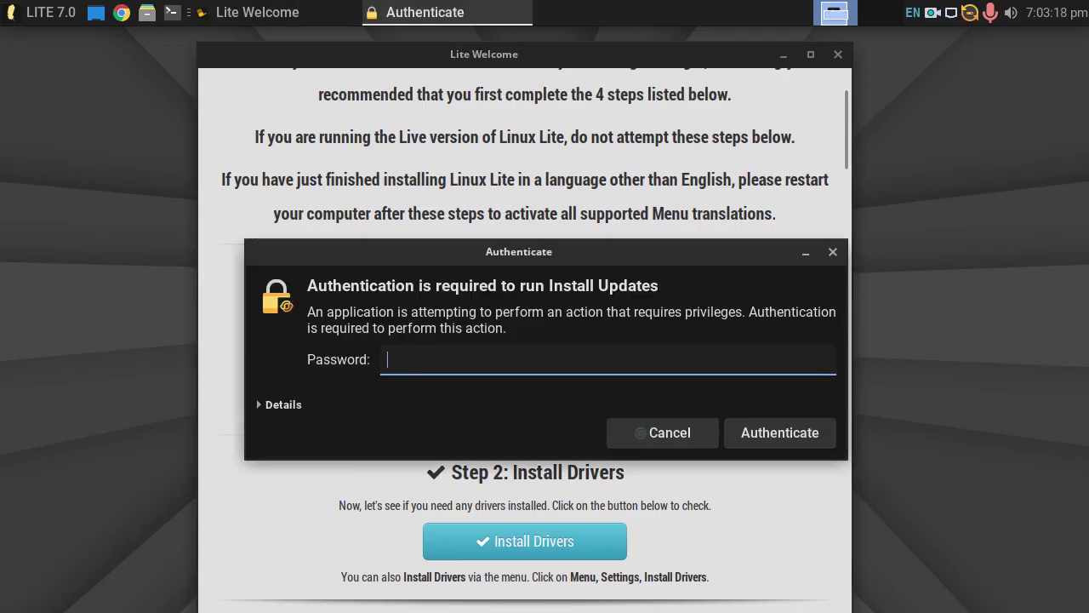
{"action": "type", "text": "****"}
{"action": "key", "text": "Return"}
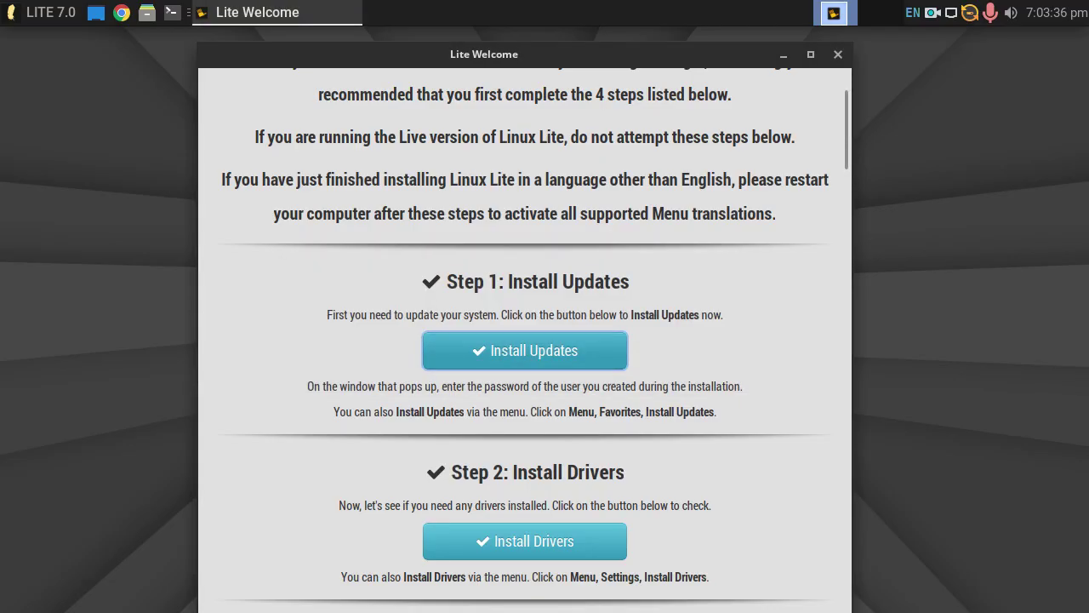
{"action": "left_click", "coordinate": [784, 54]}
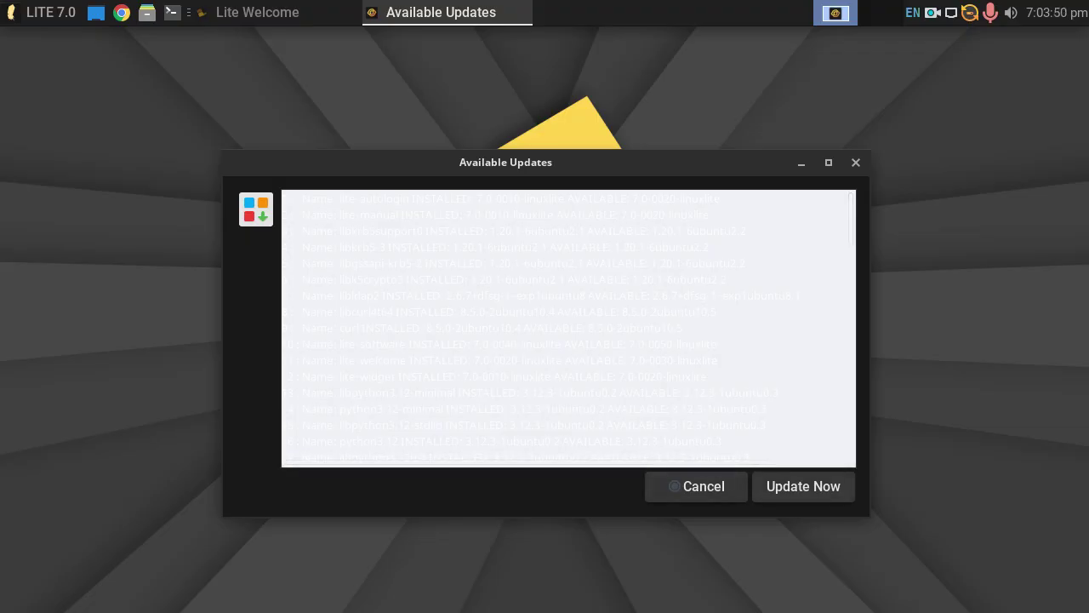
{"action": "left_click", "coordinate": [803, 486]}
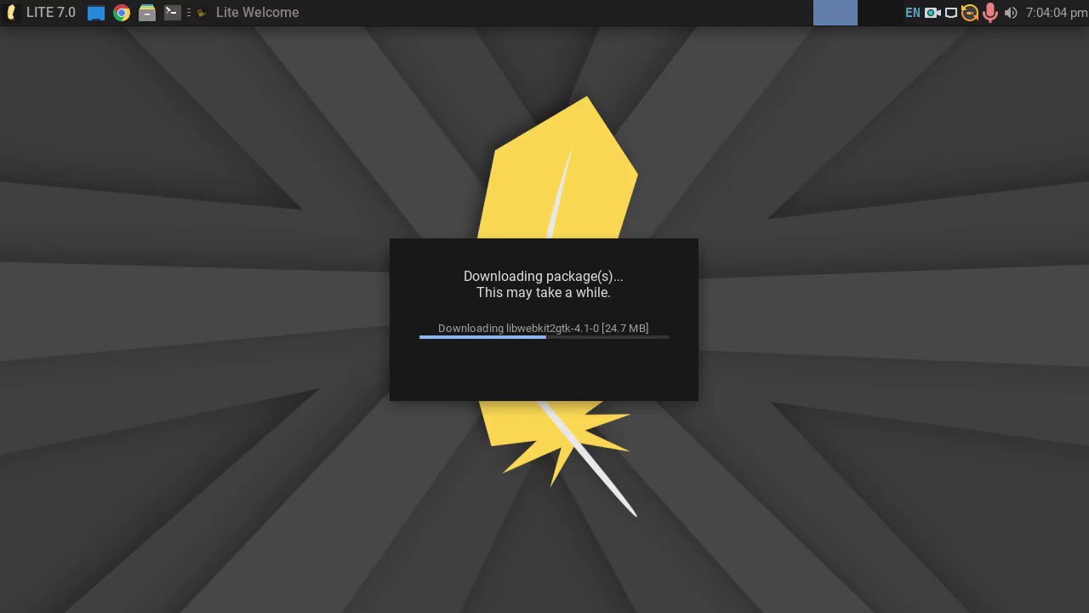
Examine the CPU usage in System Monitoring Center while the updates download, and close it.
{"action": "left_click", "coordinate": [41, 12]}
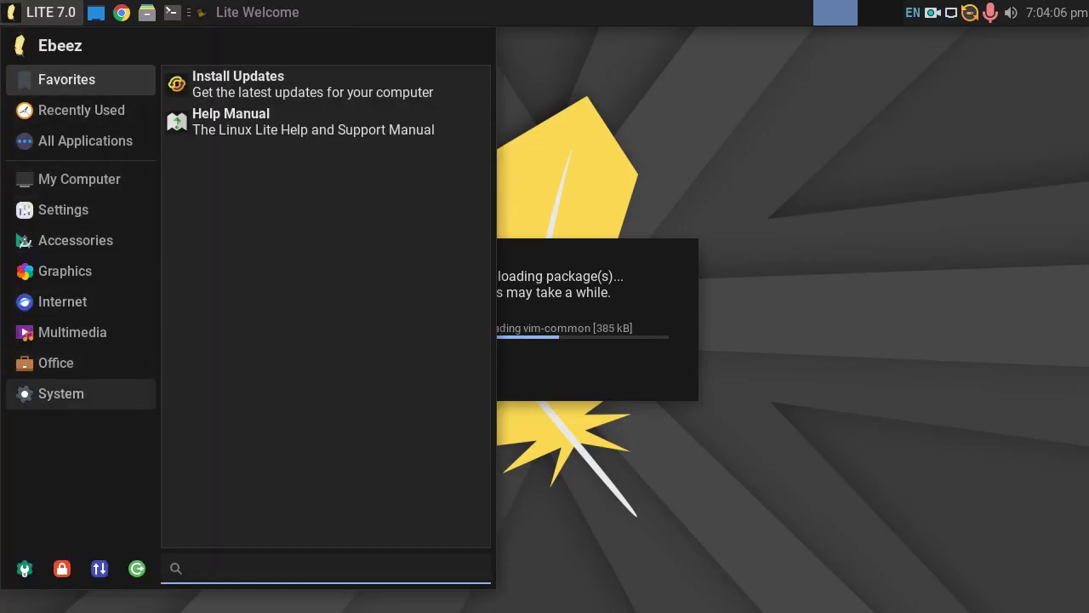
{"action": "left_click", "coordinate": [80, 393]}
{"action": "left_click", "coordinate": [256, 270]}
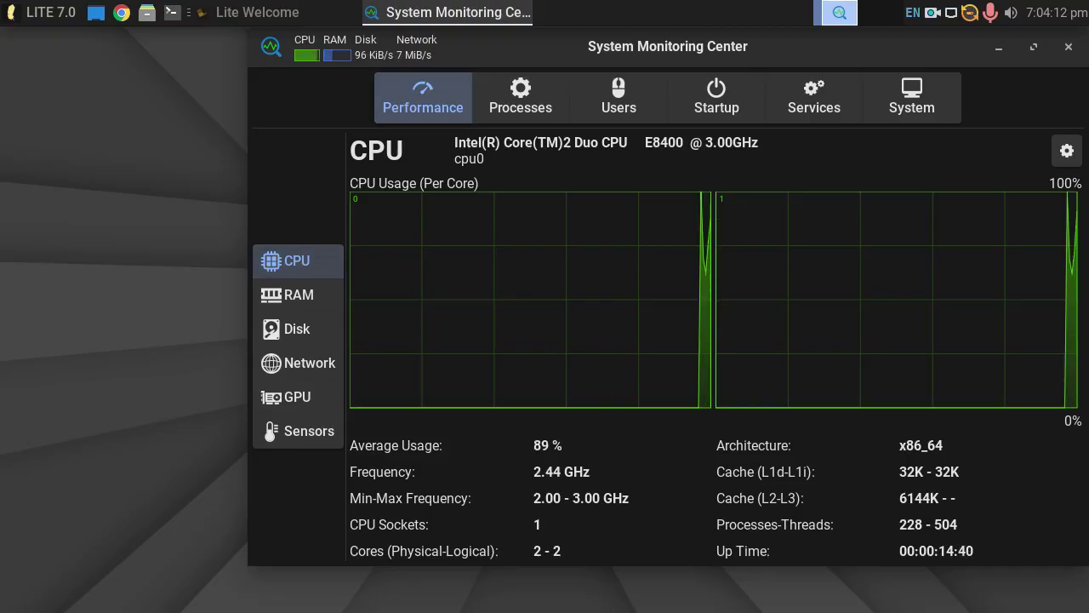
{"action": "left_click_drag", "start_coordinate": [668, 46], "coordinate": [429, 51]}
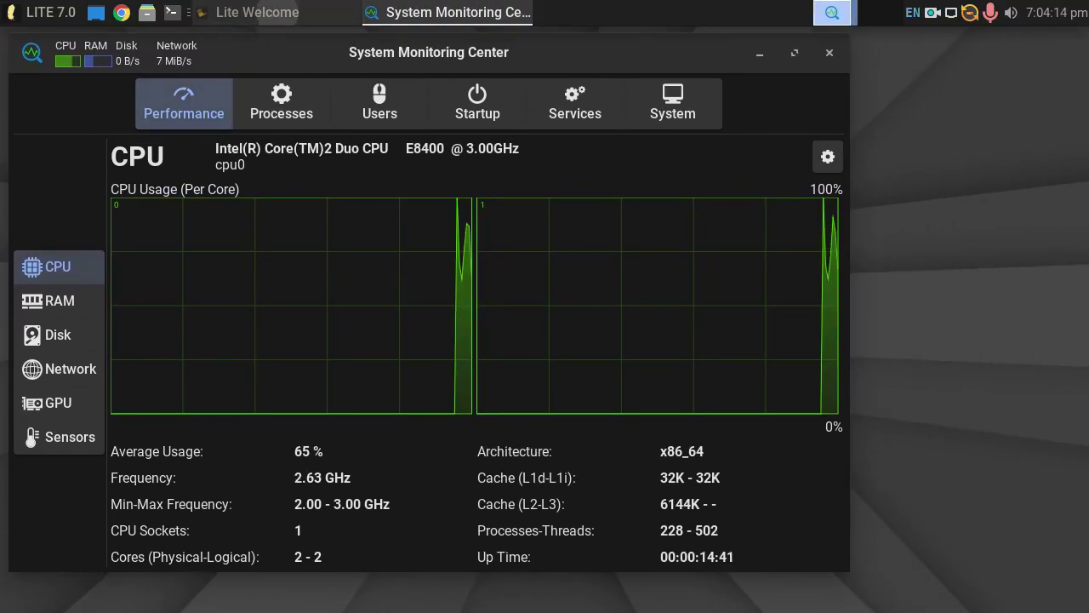
{"action": "left_click", "coordinate": [257, 12]}
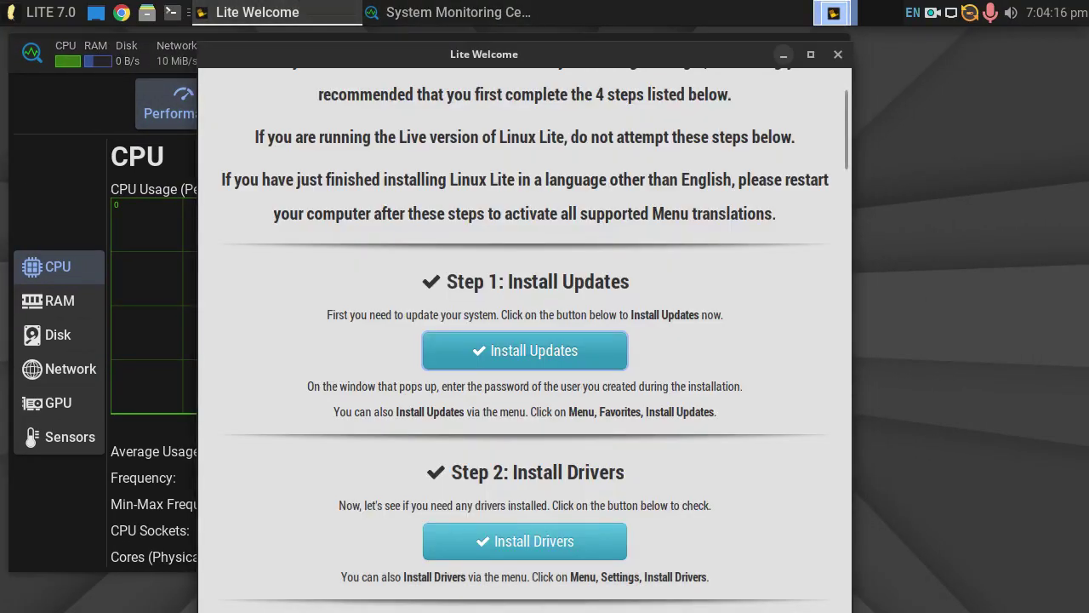
{"action": "key", "text": "alt+F9"}
{"action": "left_click_drag", "start_coordinate": [429, 52], "coordinate": [453, 61]}
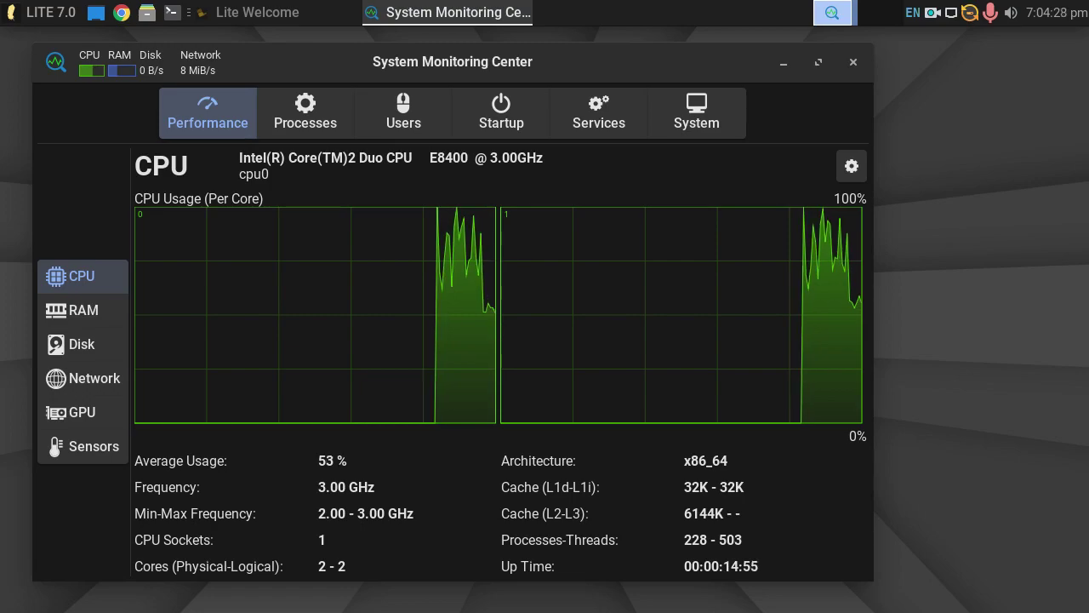
{"action": "left_click", "coordinate": [853, 62]}
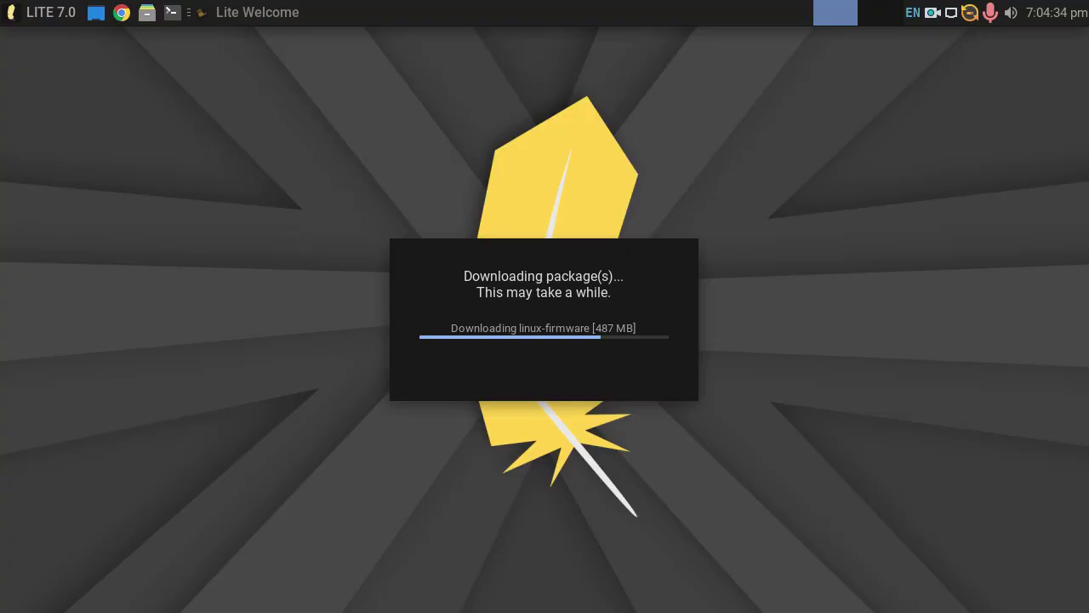
Change the desktop wallpaper to the mountain lake reflection image from the backdrops folder, and close the desktop settings.
{"action": "right_click", "coordinate": [103, 126]}
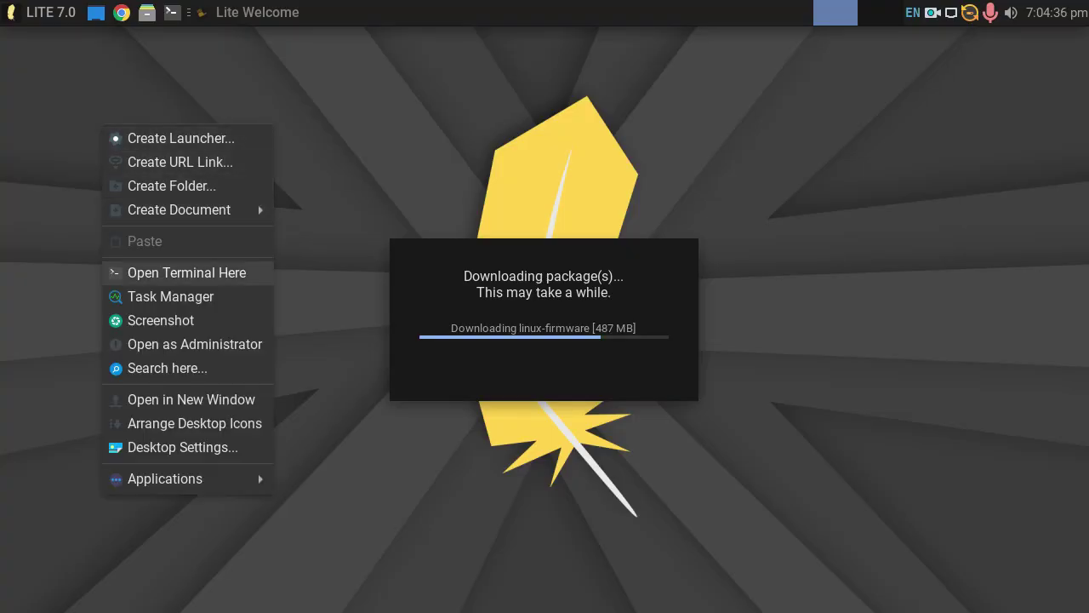
{"action": "left_click", "coordinate": [182, 446]}
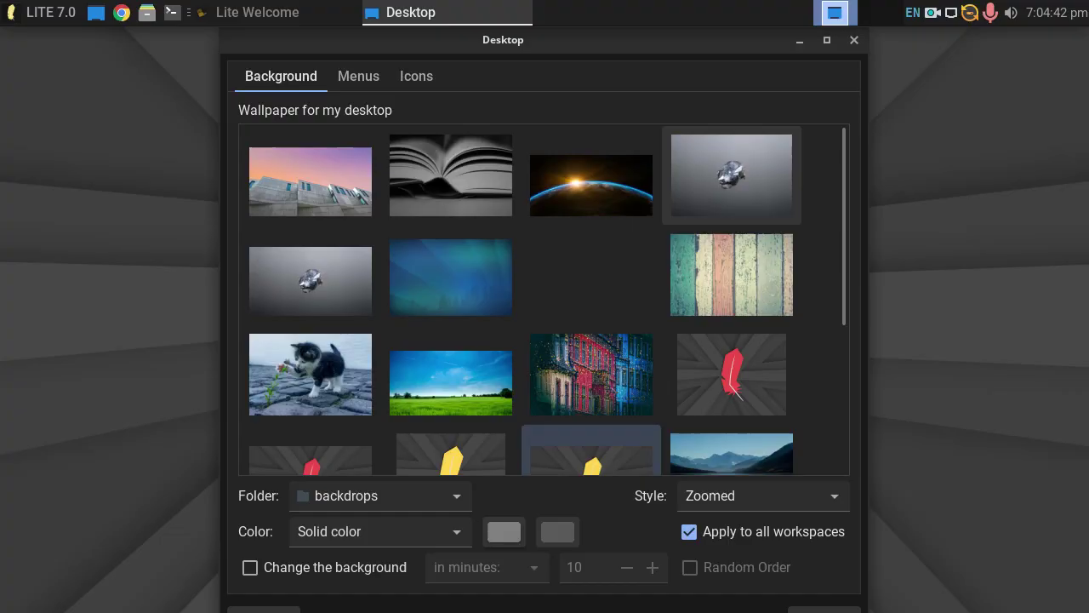
{"action": "scroll", "coordinate": [544, 299], "scroll_direction": "down", "scroll_amount": 3}
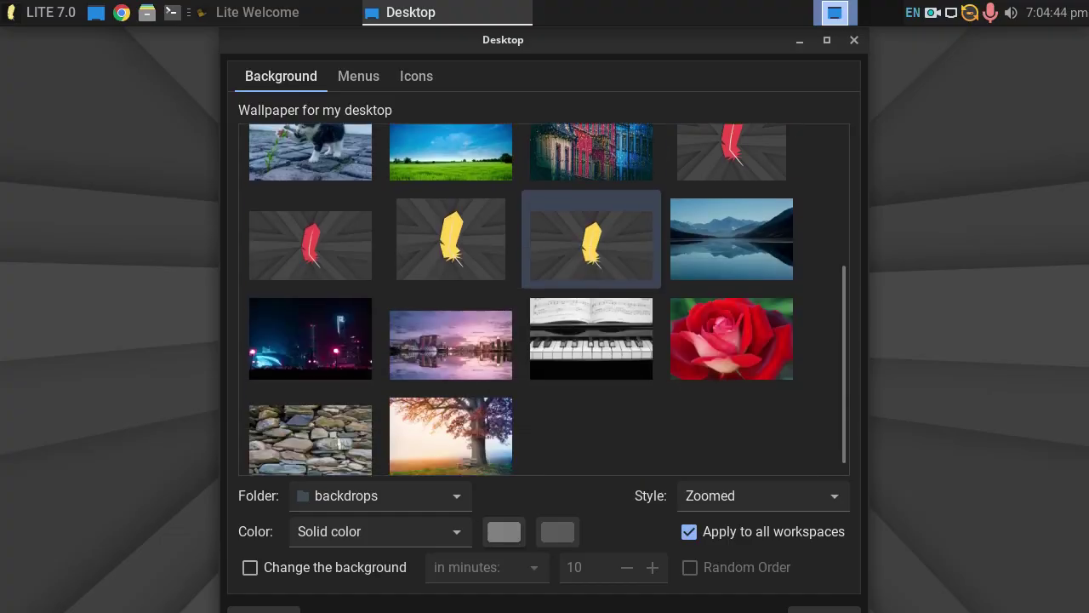
{"action": "left_click", "coordinate": [738, 231]}
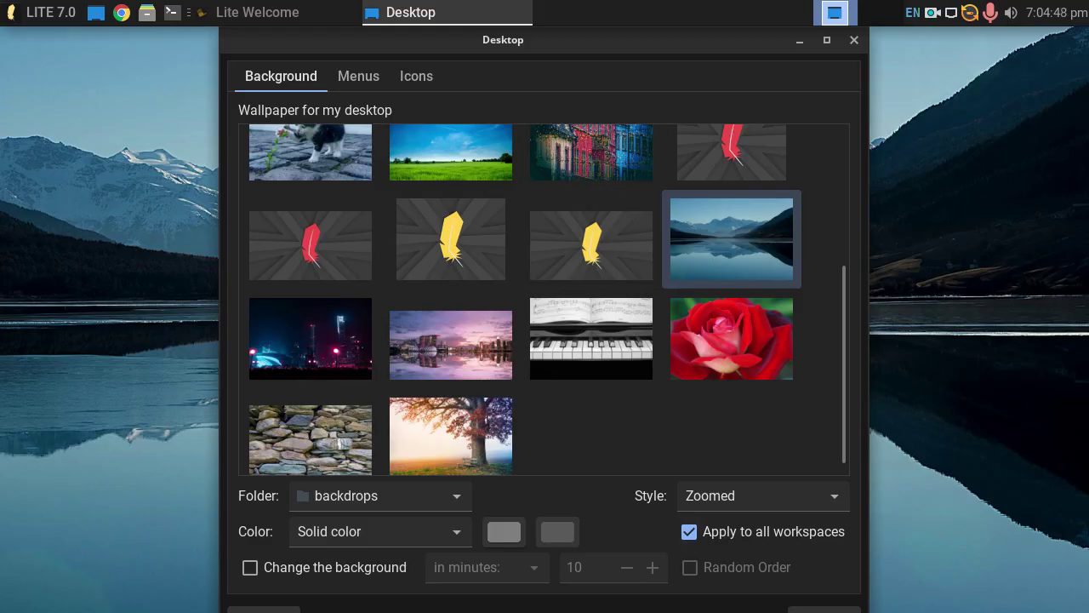
{"action": "left_click", "coordinate": [826, 40]}
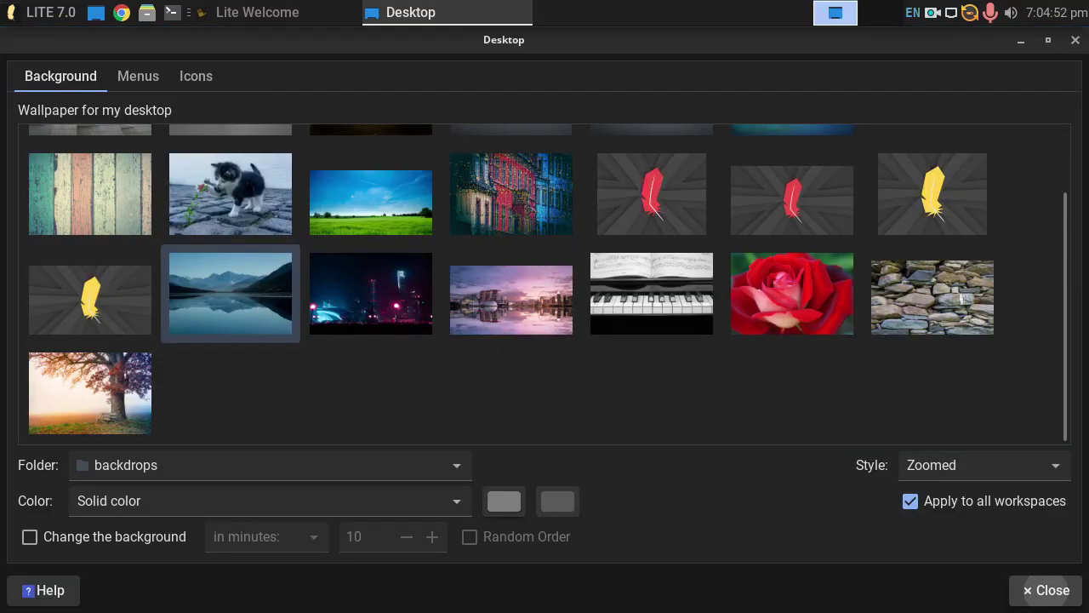
{"action": "left_click", "coordinate": [1045, 590]}
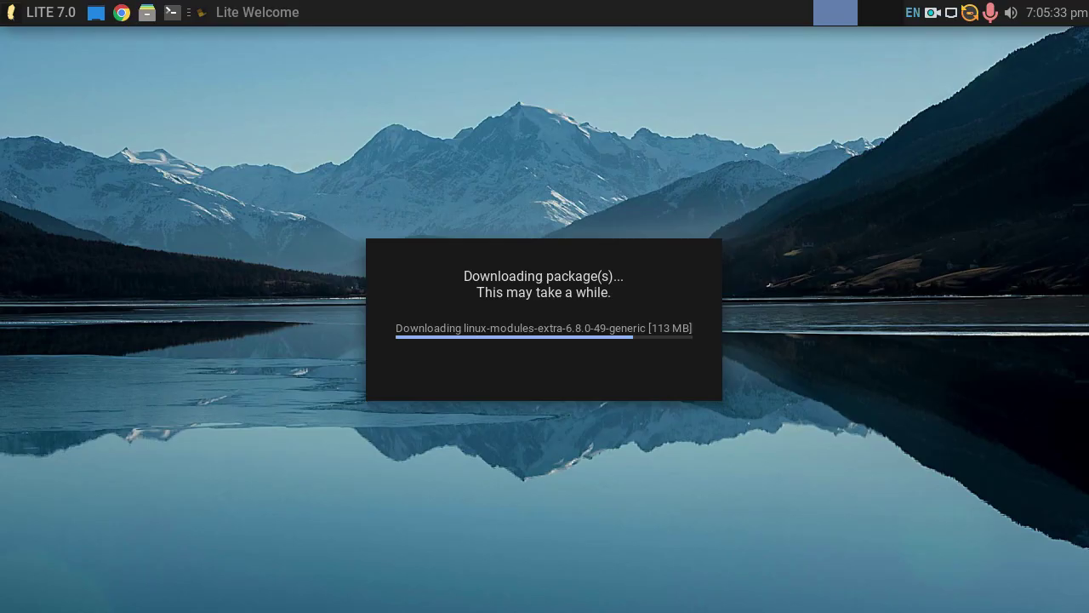
Look inside the YouTube Videos folder of the home directory in the file manager, and close the window.
{"action": "left_click", "coordinate": [147, 13]}
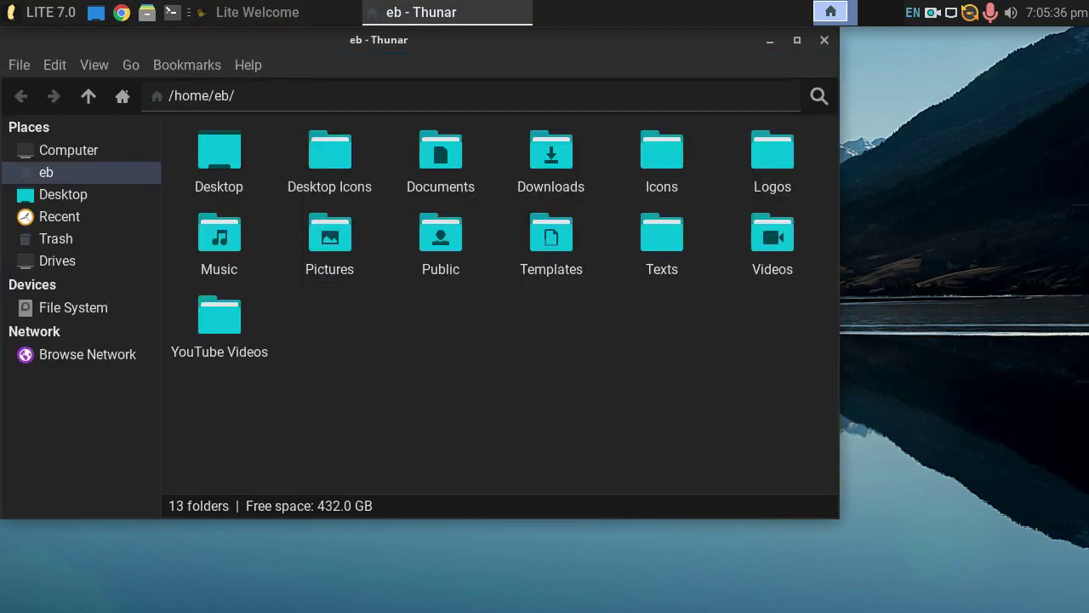
{"action": "left_click_drag", "start_coordinate": [379, 40], "coordinate": [430, 80]}
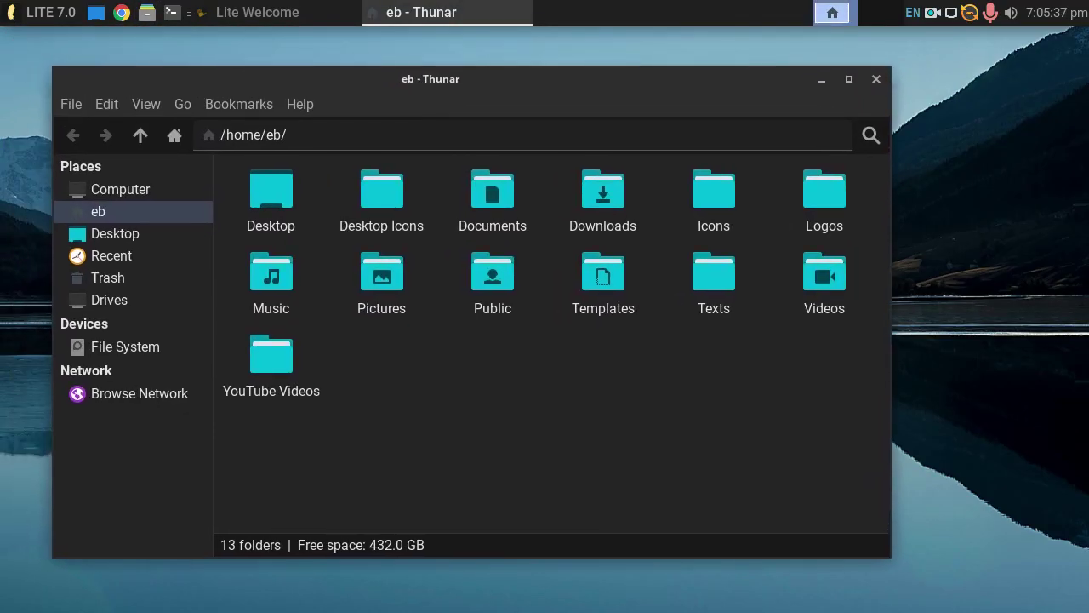
{"action": "double_click", "coordinate": [271, 364]}
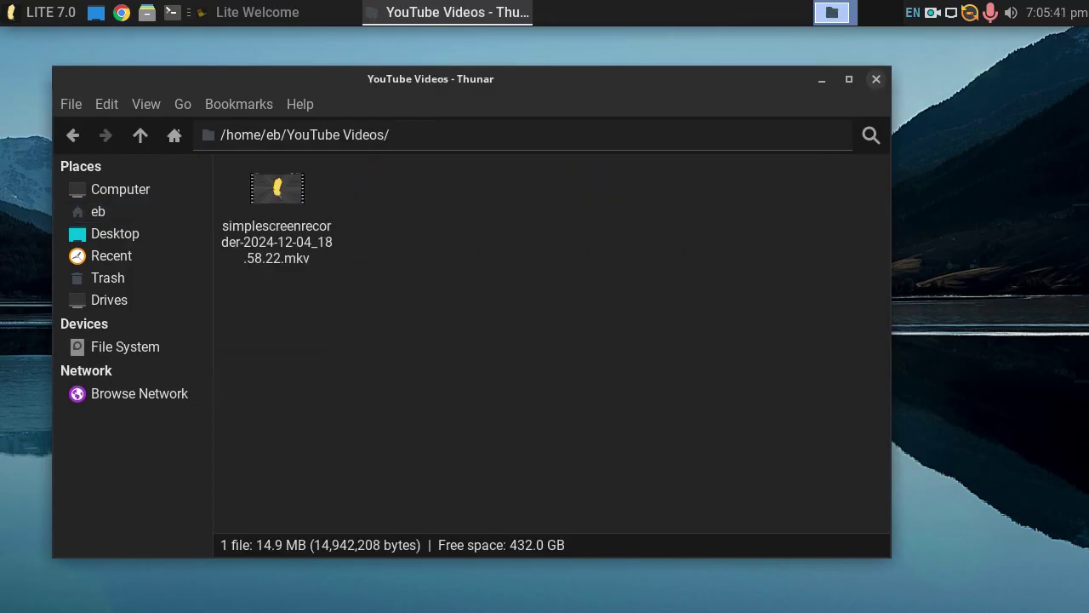
{"action": "left_click", "coordinate": [875, 78]}
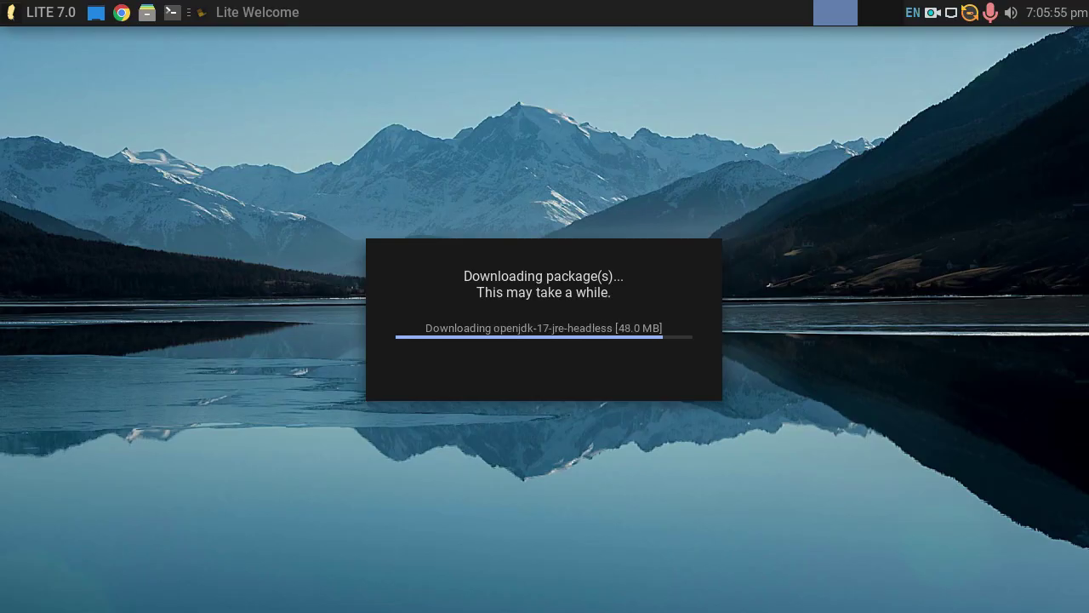
Examine the per-core CPU usage in System Monitoring Center while the updates are processed, and close it.
{"action": "left_click", "coordinate": [41, 13]}
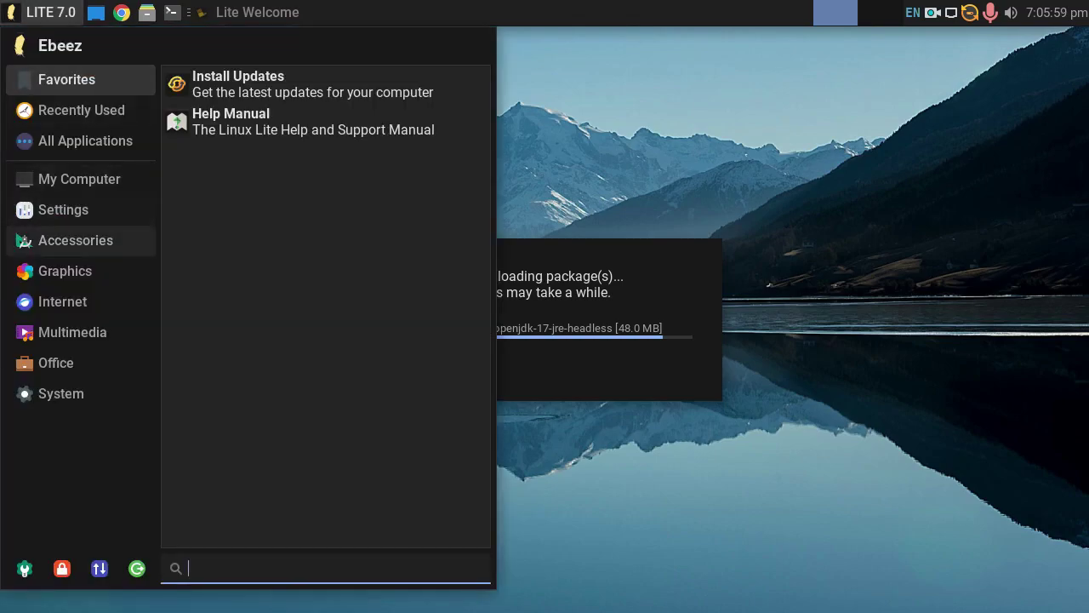
{"action": "mouse_move", "coordinate": [80, 393]}
{"action": "left_click", "coordinate": [241, 270]}
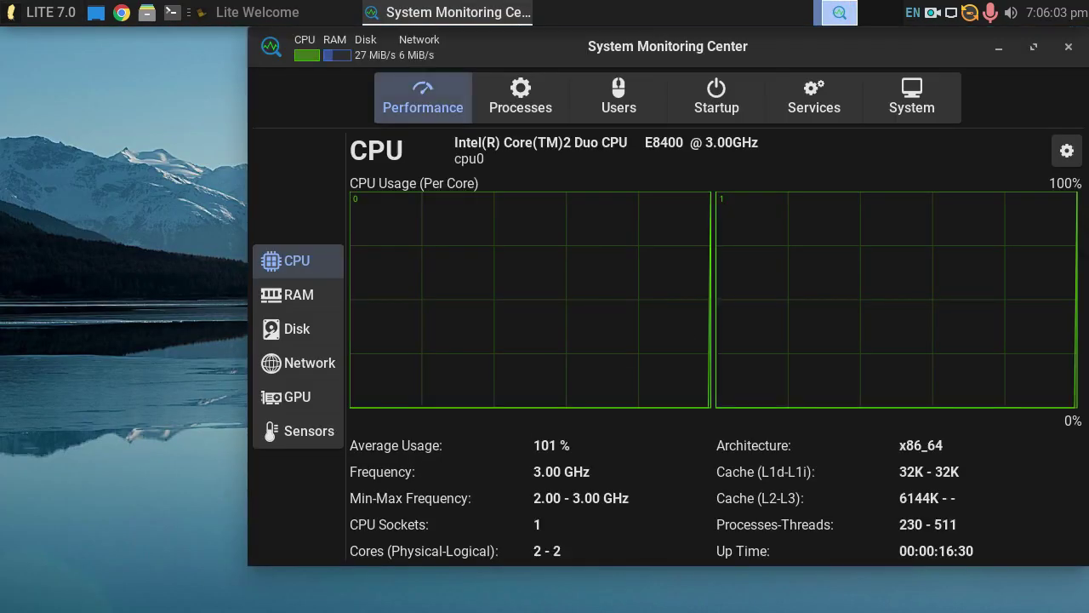
{"action": "left_click_drag", "start_coordinate": [668, 46], "coordinate": [430, 67]}
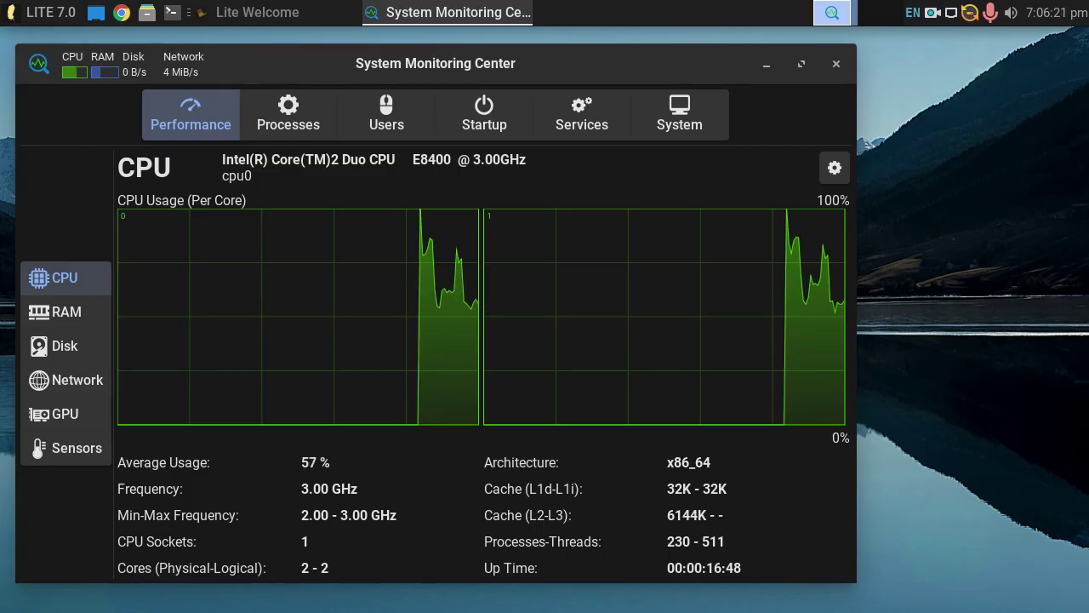
{"action": "mouse_move", "coordinate": [582, 63]}
{"action": "left_mouse_down"}
{"action": "mouse_move", "coordinate": [592, 50]}
{"action": "mouse_move", "coordinate": [588, 57]}
{"action": "left_mouse_up"}
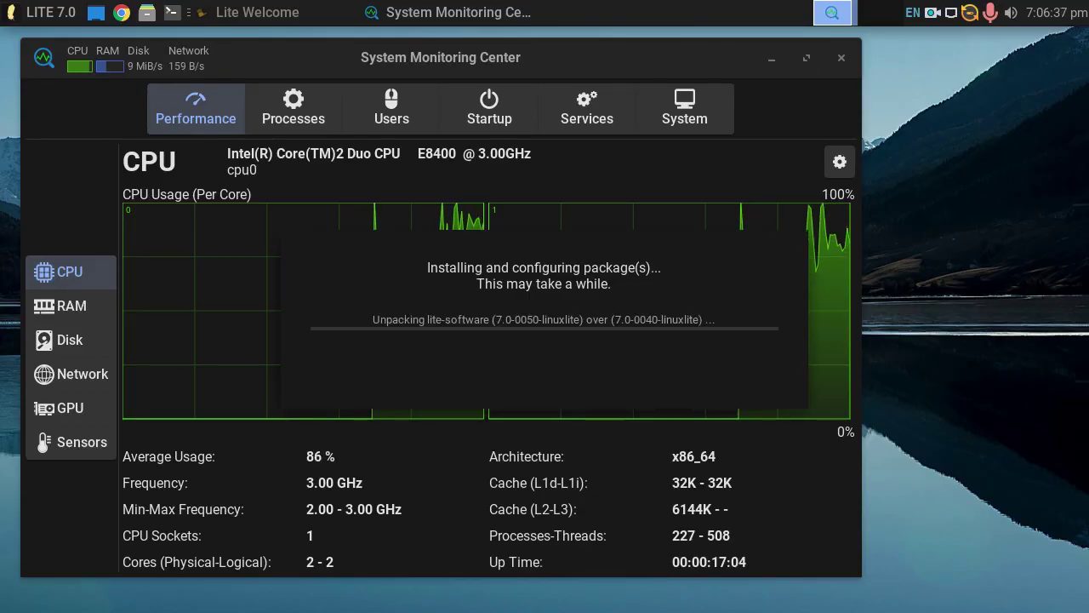
{"action": "left_click", "coordinate": [841, 58]}
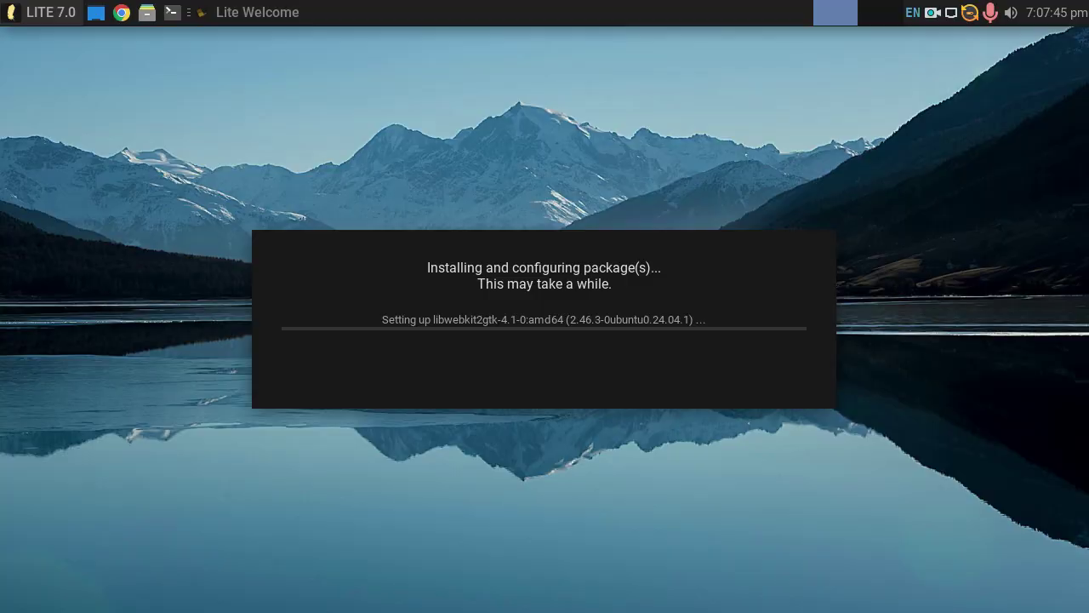
Look through the application categories, including System, Multimedia and Internet, to see which programs are installed.
{"action": "left_click", "coordinate": [43, 12]}
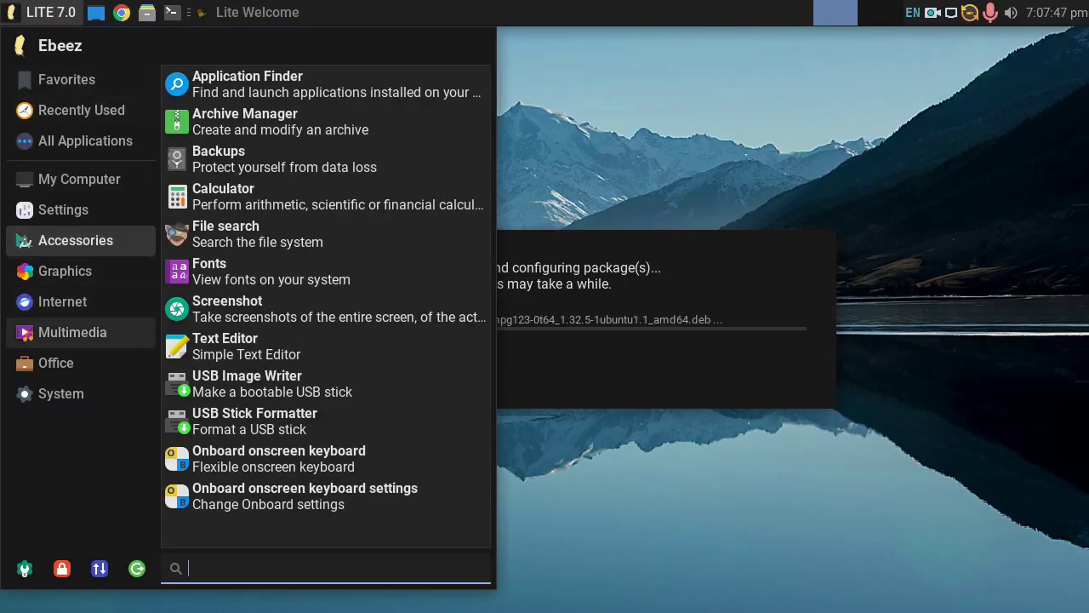
{"action": "mouse_move", "coordinate": [56, 363]}
{"action": "key", "text": "Down"}
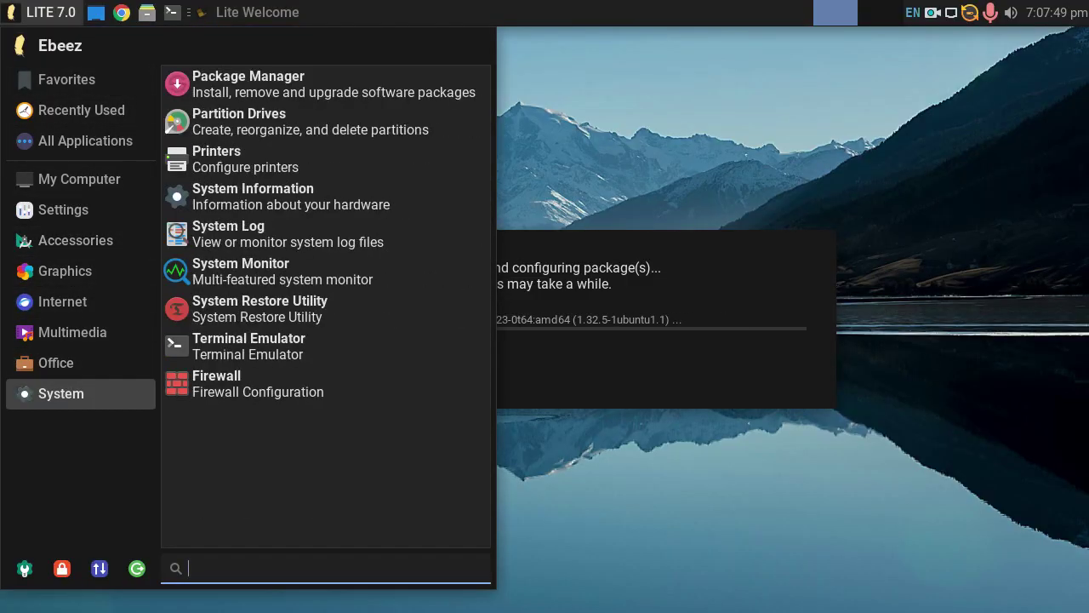
{"action": "key", "text": "Up"}
{"action": "key", "text": "Up"}
{"action": "key", "text": "Up"}
{"action": "key", "text": "Up"}
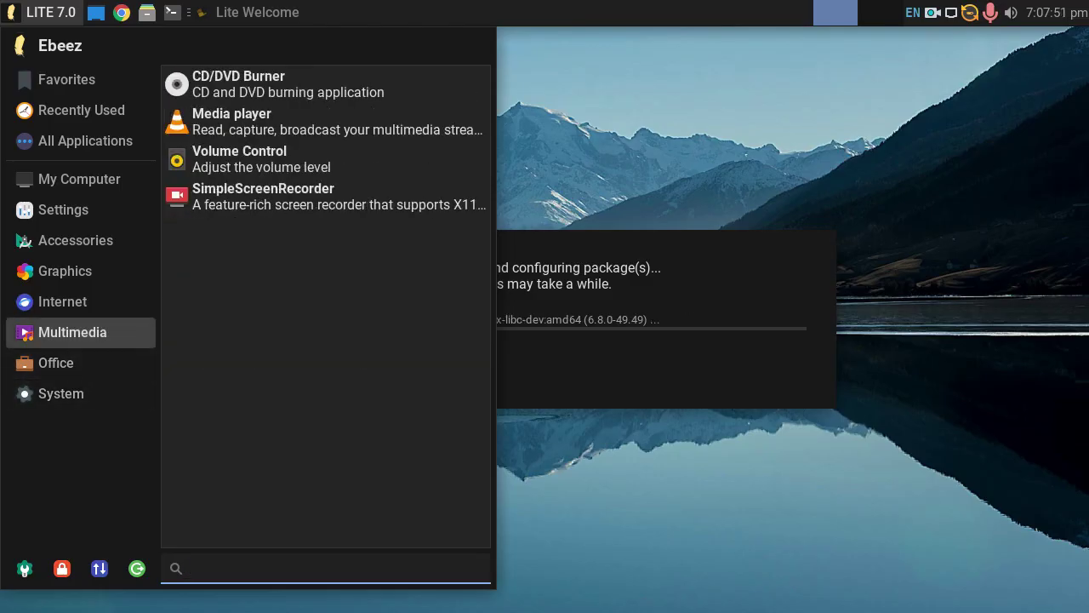
{"action": "key", "text": "Down"}
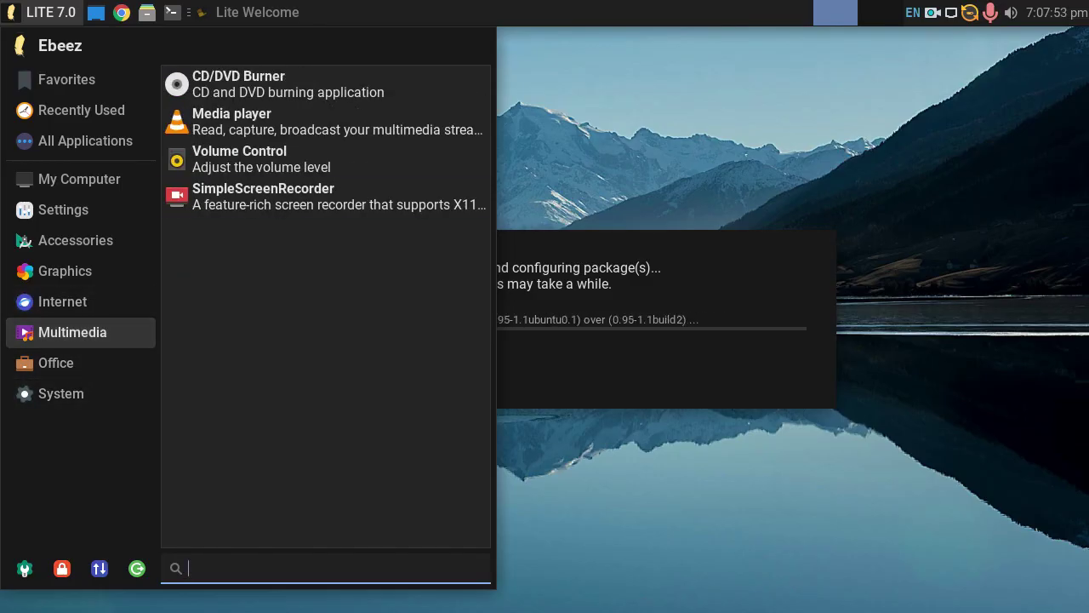
{"action": "key", "text": "Up"}
{"action": "key", "text": "Up"}
{"action": "key", "text": "Up"}
{"action": "key", "text": "Up"}
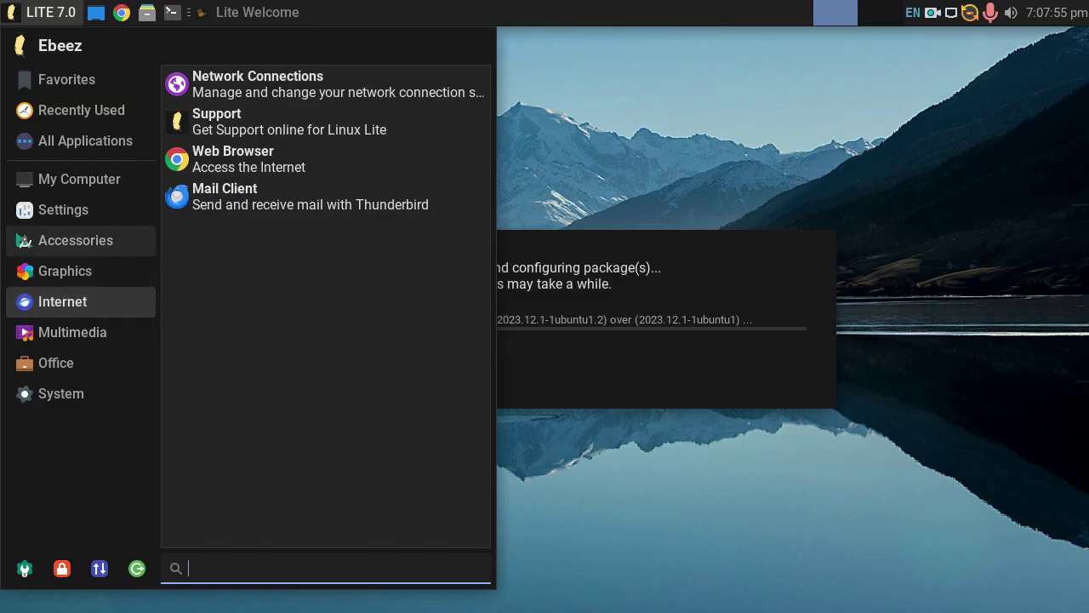
Open Lite Sounds from the Settings applications and move its window clear of the update progress message.
{"action": "key", "text": "Down"}
{"action": "key", "text": "Down"}
{"action": "key", "text": "Down"}
{"action": "key", "text": "Down"}
{"action": "key", "text": "Down"}
{"action": "key", "text": "Down"}
{"action": "key", "text": "Down"}
{"action": "key", "text": "Down"}
{"action": "key", "text": "Down"}
{"action": "key", "text": "Down"}
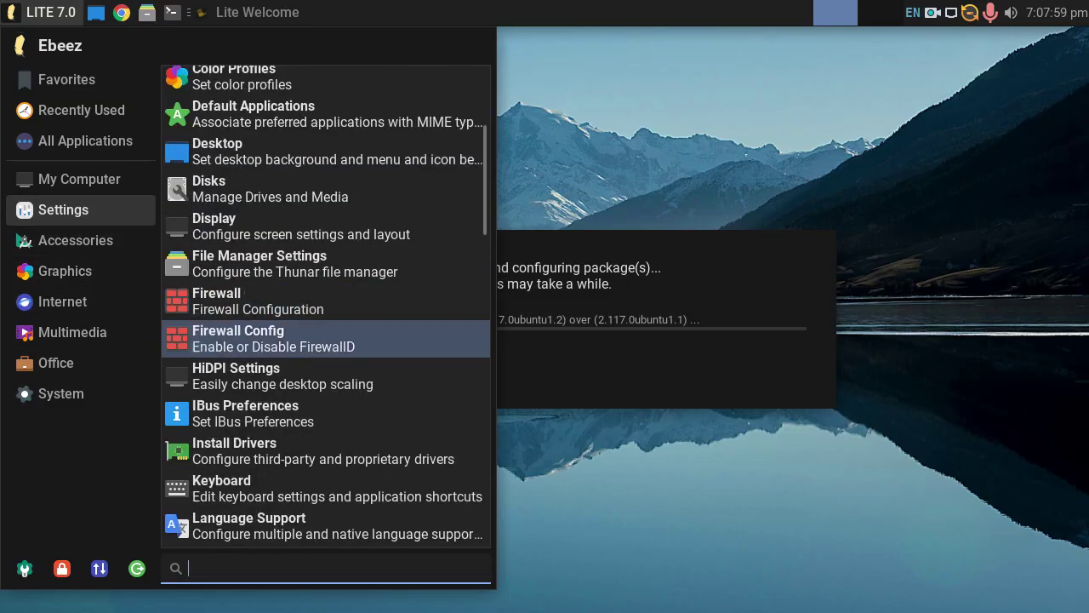
{"action": "key", "text": "Down"}
{"action": "key", "text": "Down"}
{"action": "key", "text": "Up"}
{"action": "key", "text": "Up"}
{"action": "key", "text": "Up"}
{"action": "key", "text": "Down"}
{"action": "key", "text": "Down"}
{"action": "key", "text": "Down"}
{"action": "key", "text": "Down"}
{"action": "key", "text": "Down"}
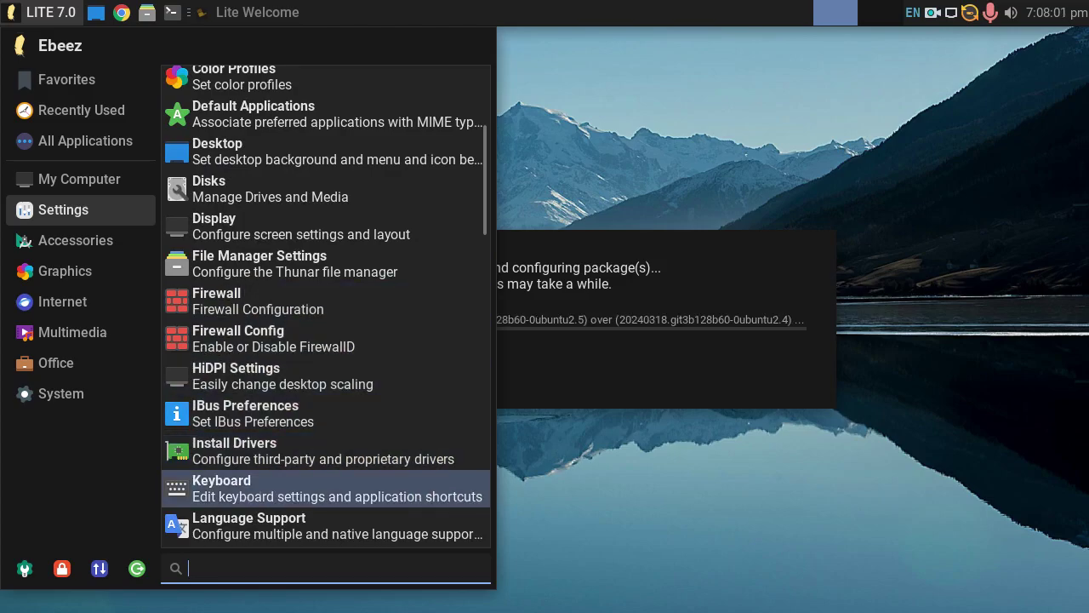
{"action": "key", "text": "Up"}
{"action": "key", "text": "Up"}
{"action": "key", "text": "Up"}
{"action": "key", "text": "Down"}
{"action": "key", "text": "Down"}
{"action": "key", "text": "Down"}
{"action": "key", "text": "Down"}
{"action": "key", "text": "Down"}
{"action": "key", "text": "Up"}
{"action": "key", "text": "Up"}
{"action": "key", "text": "Up"}
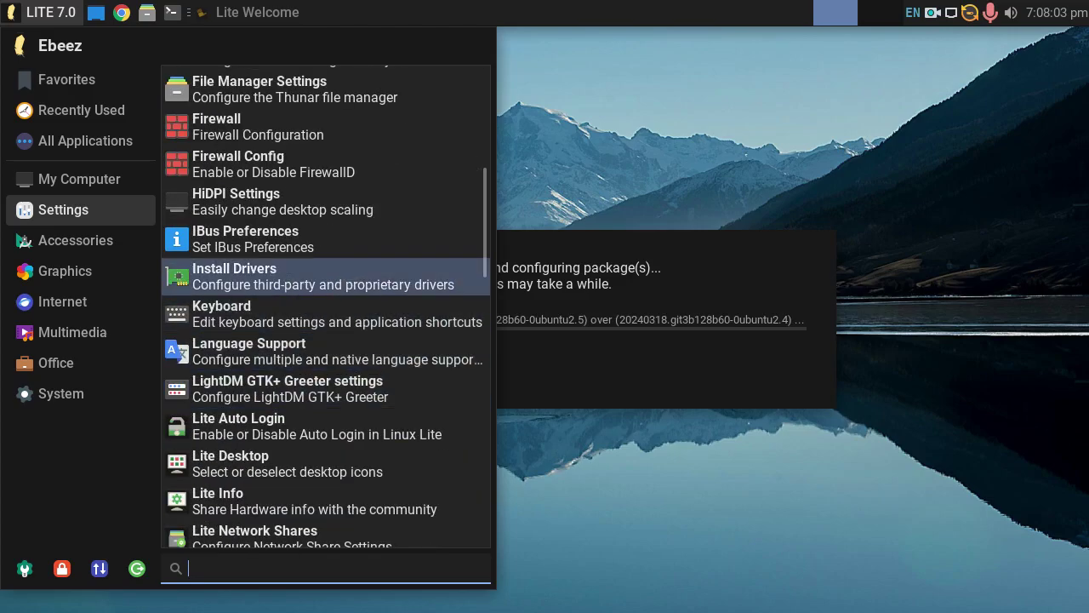
{"action": "key", "text": "Down"}
{"action": "key", "text": "Down"}
{"action": "key", "text": "Down"}
{"action": "key", "text": "Down"}
{"action": "key", "text": "Down"}
{"action": "key", "text": "Down"}
{"action": "key", "text": "Down"}
{"action": "key", "text": "Down"}
{"action": "key", "text": "Down"}
{"action": "key", "text": "Down"}
{"action": "key", "text": "Down"}
{"action": "key", "text": "Down"}
{"action": "key", "text": "Down"}
{"action": "key", "text": "Down"}
{"action": "key", "text": "Down"}
{"action": "key", "text": "Down"}
{"action": "key", "text": "Down"}
{"action": "key", "text": "Down"}
{"action": "key", "text": "Down"}
{"action": "key", "text": "Down"}
{"action": "key", "text": "Up"}
{"action": "key", "text": "Up"}
{"action": "key", "text": "Up"}
{"action": "key", "text": "Up"}
{"action": "key", "text": "Up"}
{"action": "key", "text": "Up"}
{"action": "key", "text": "Up"}
{"action": "key", "text": "Up"}
{"action": "key", "text": "Up"}
{"action": "key", "text": "Up"}
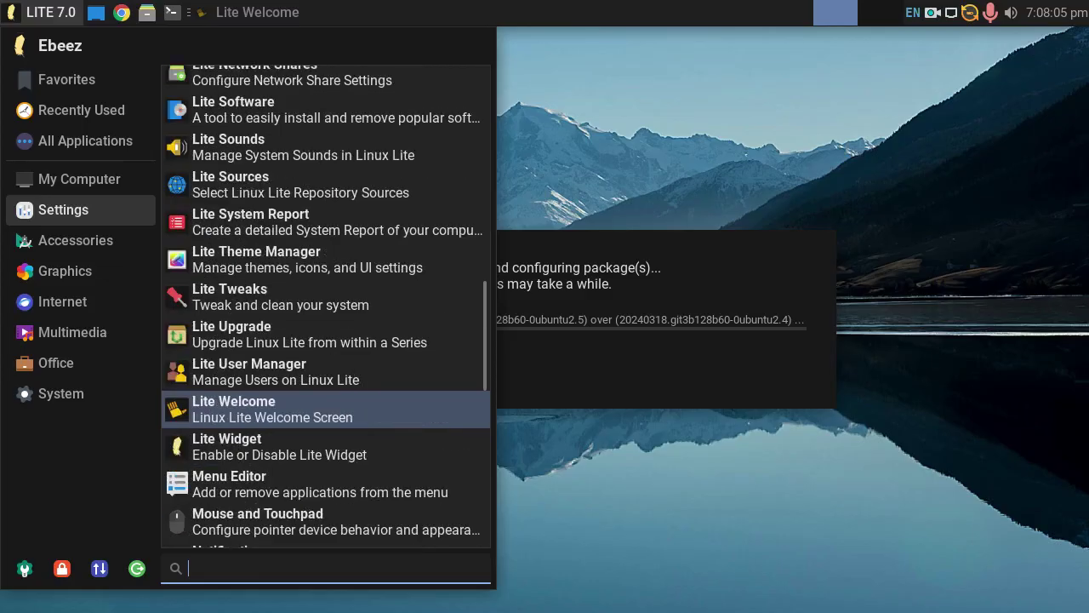
{"action": "key", "text": "Up"}
{"action": "key", "text": "Up"}
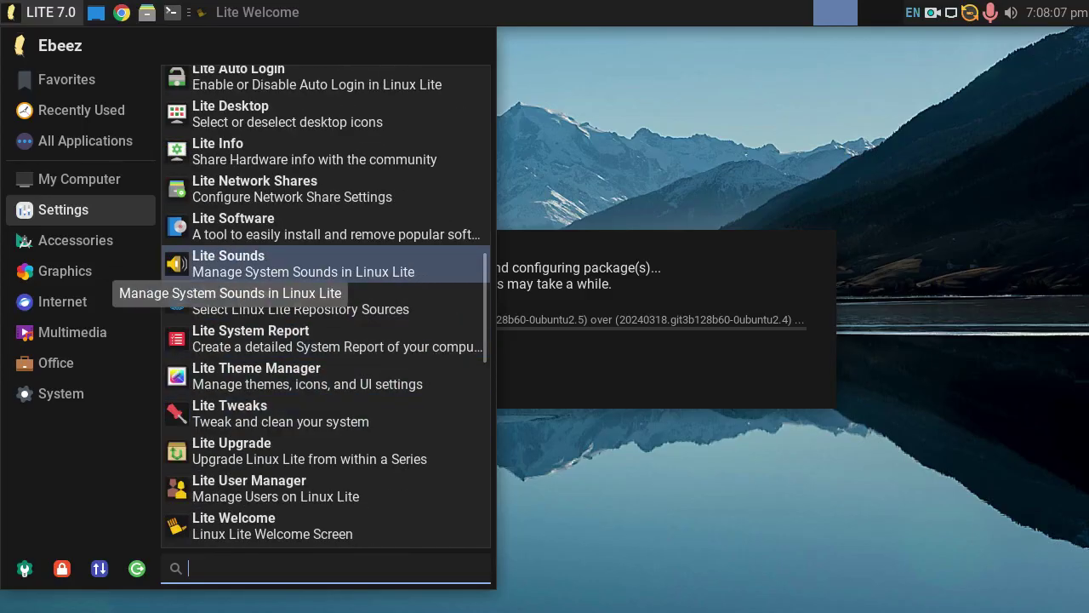
{"action": "key", "text": "Return"}
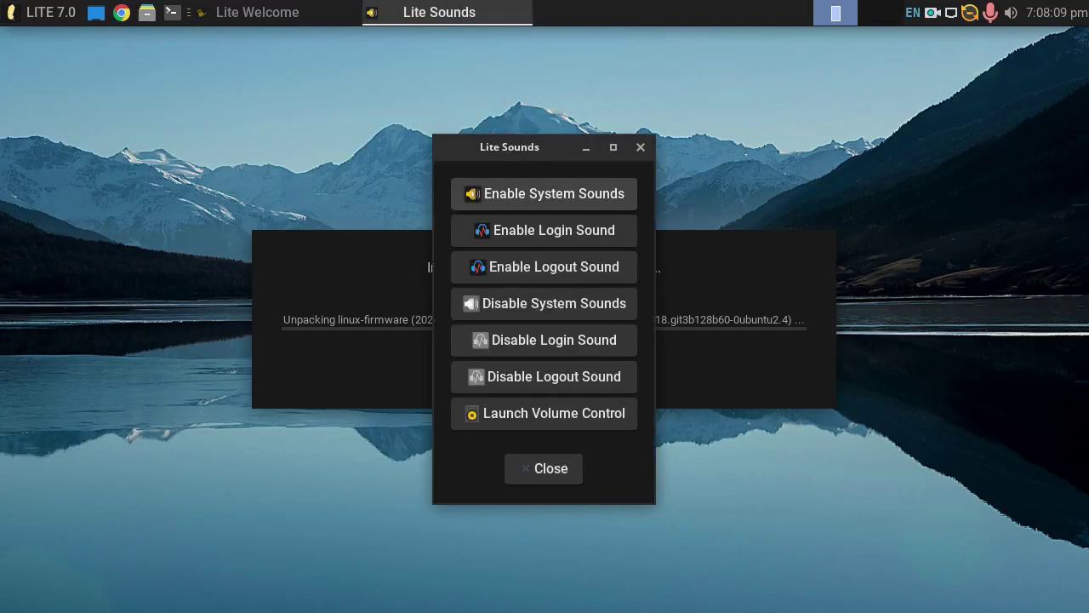
{"action": "left_click_drag", "start_coordinate": [509, 147], "coordinate": [163, 80]}
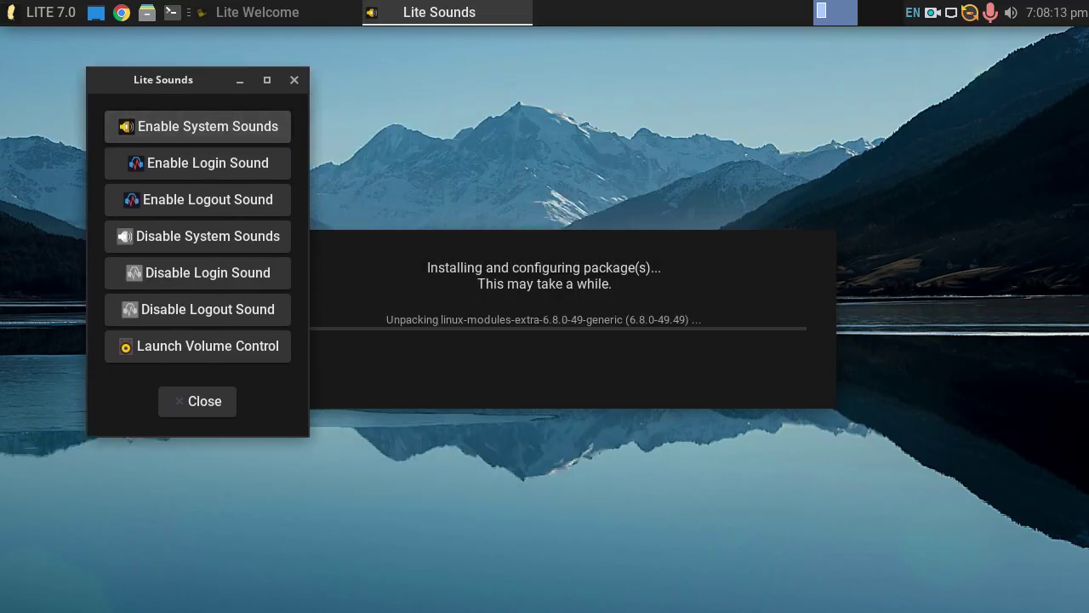
Enable the system sounds and the login sound in Lite Sounds, acknowledging each message.
{"action": "key", "text": "Return"}
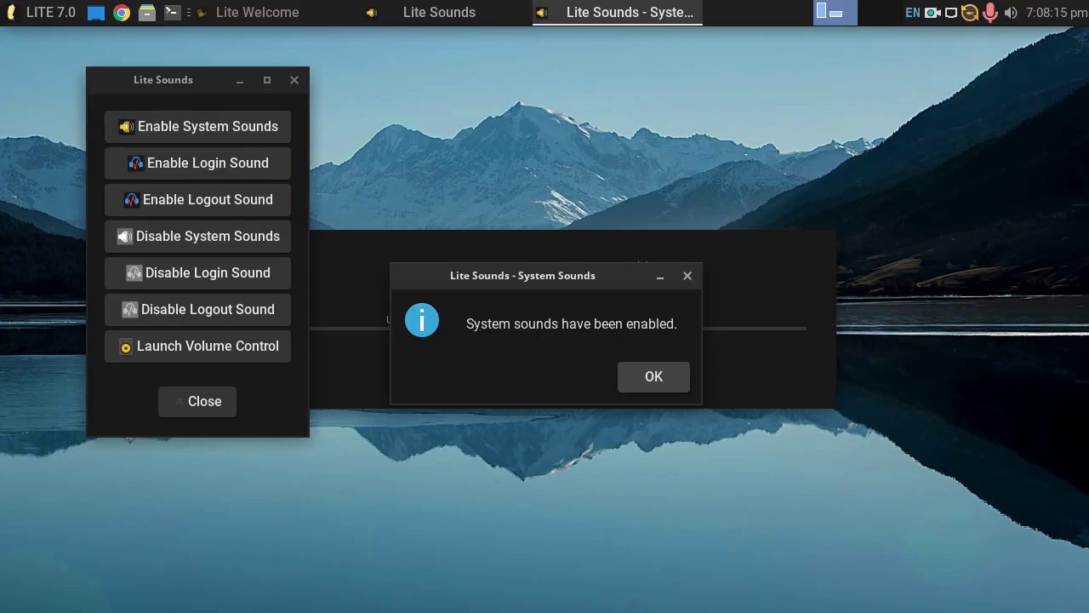
{"action": "key", "text": "Return"}
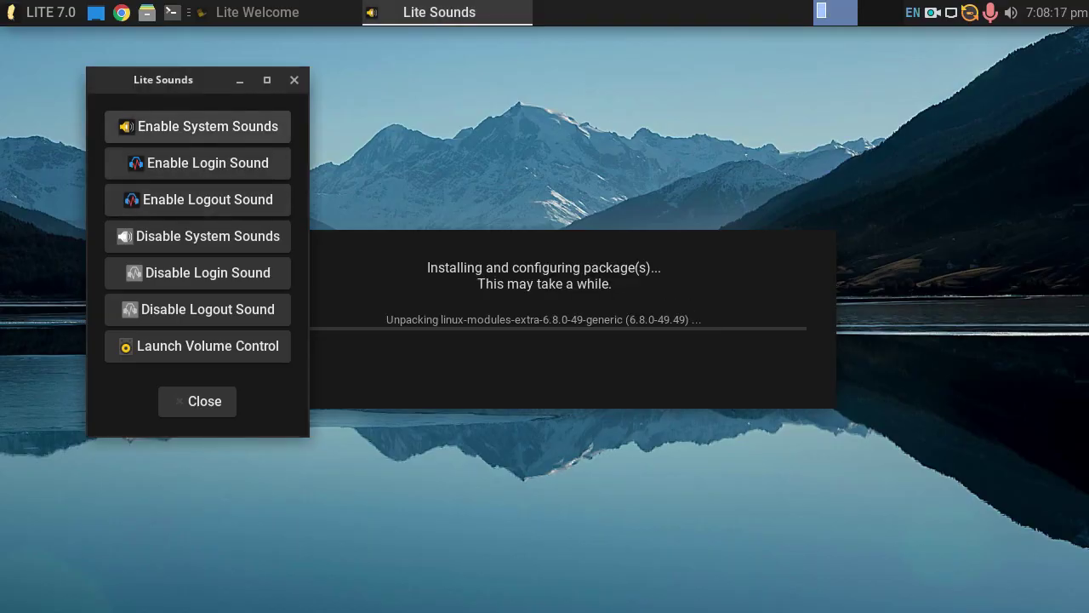
{"action": "key", "text": "Tab"}
{"action": "key", "text": "Return"}
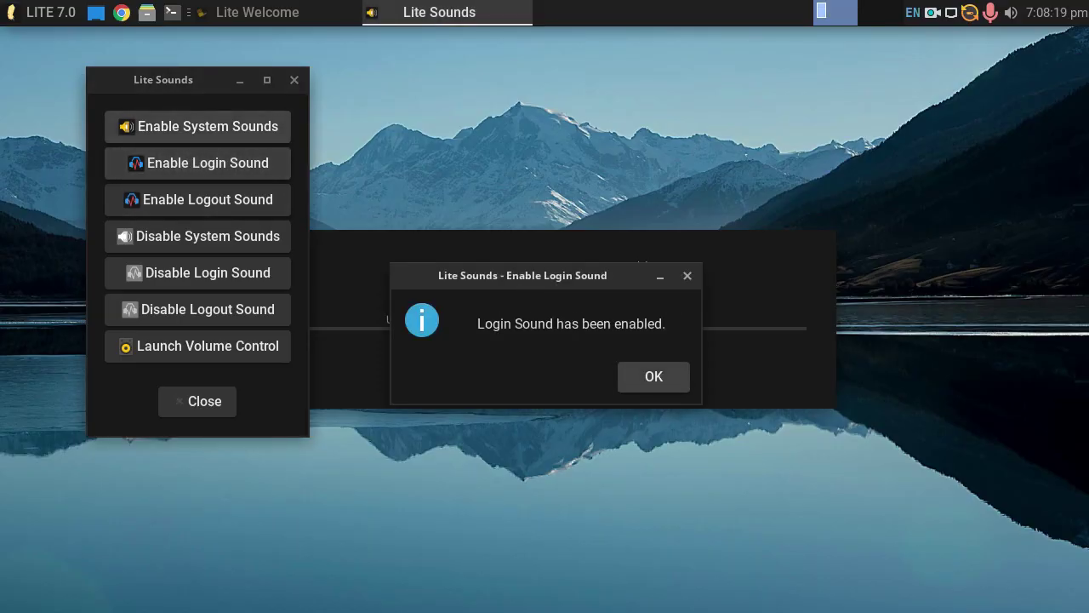
{"action": "key", "text": "Return"}
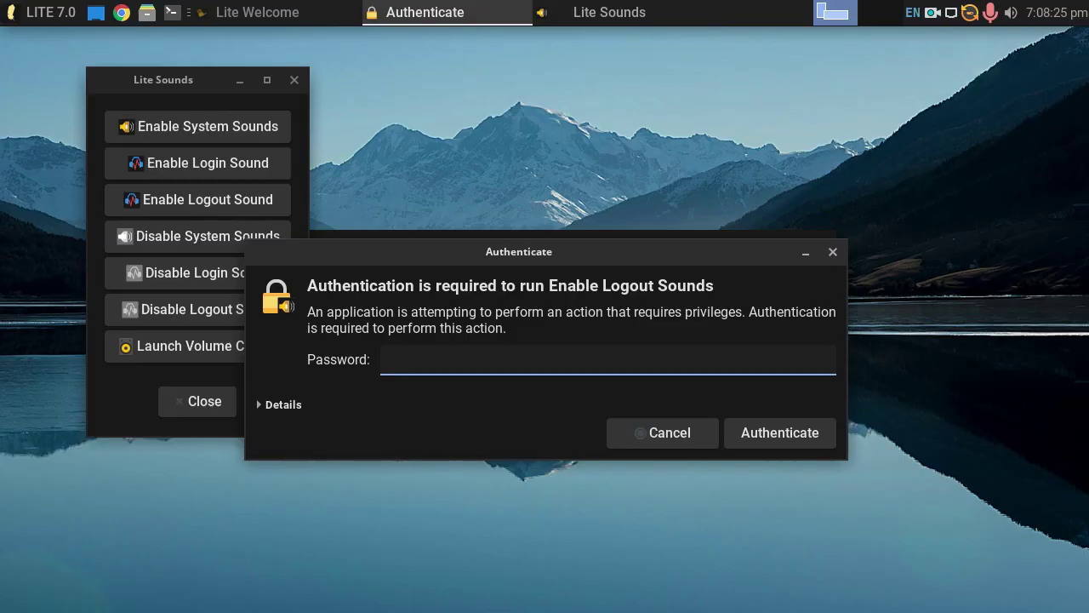
Enable the logout sound, authenticating with the account password, and close Lite Sounds.
{"action": "type", "text": "***"}
{"action": "key", "text": "Return"}
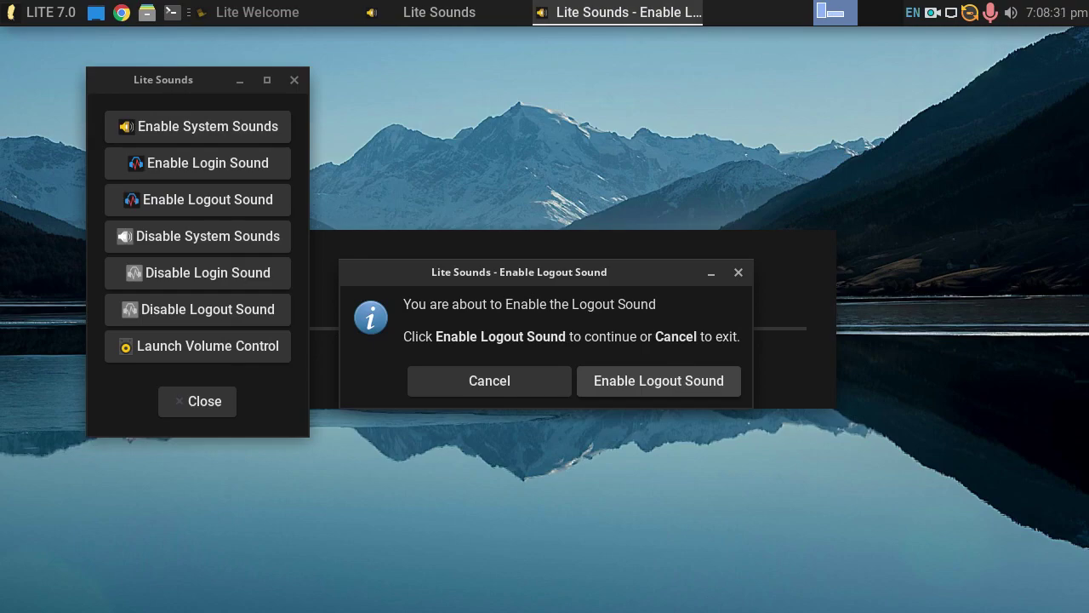
{"action": "key", "text": "Return"}
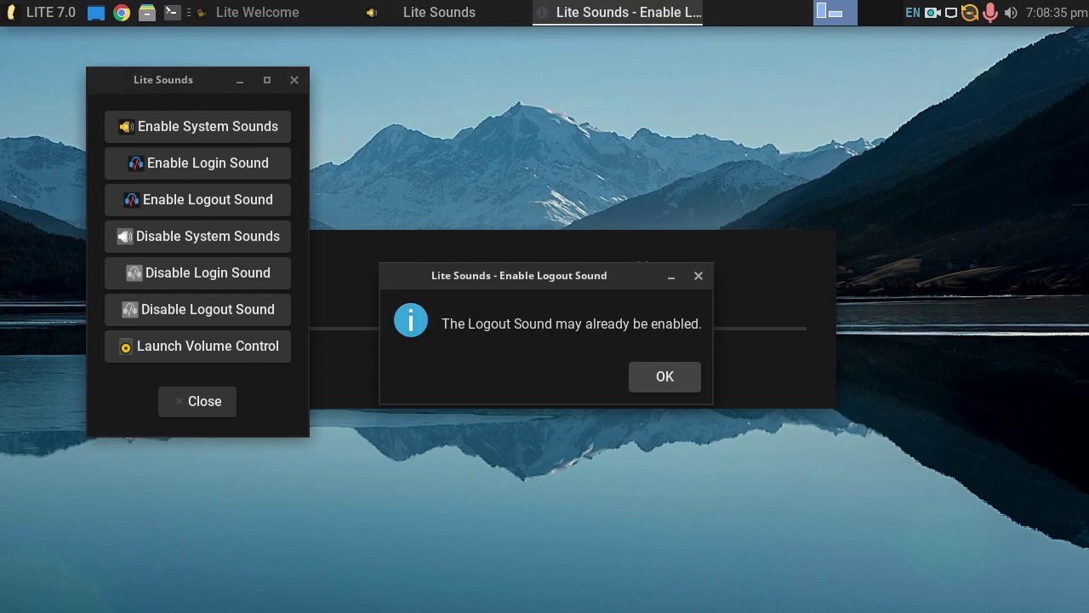
{"action": "key", "text": "Return"}
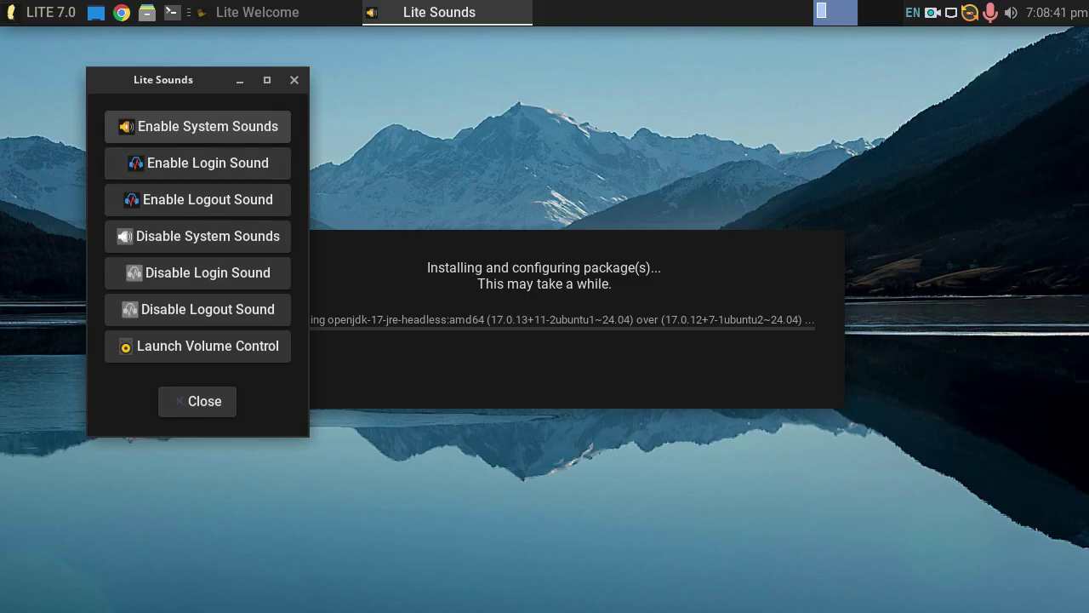
{"action": "key", "text": "Escape"}
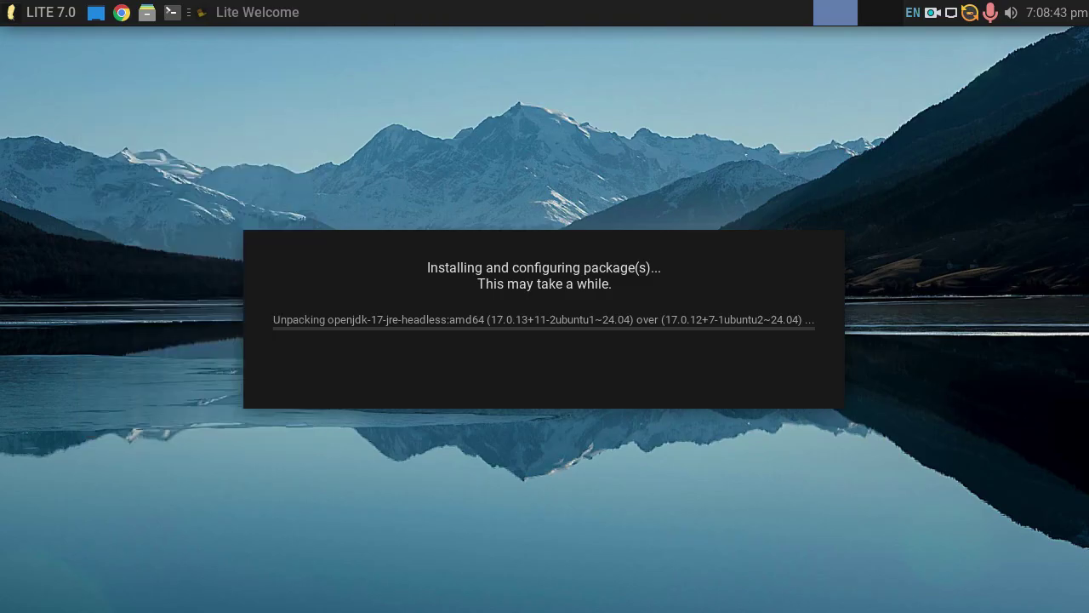
{"action": "key", "text": "super"}
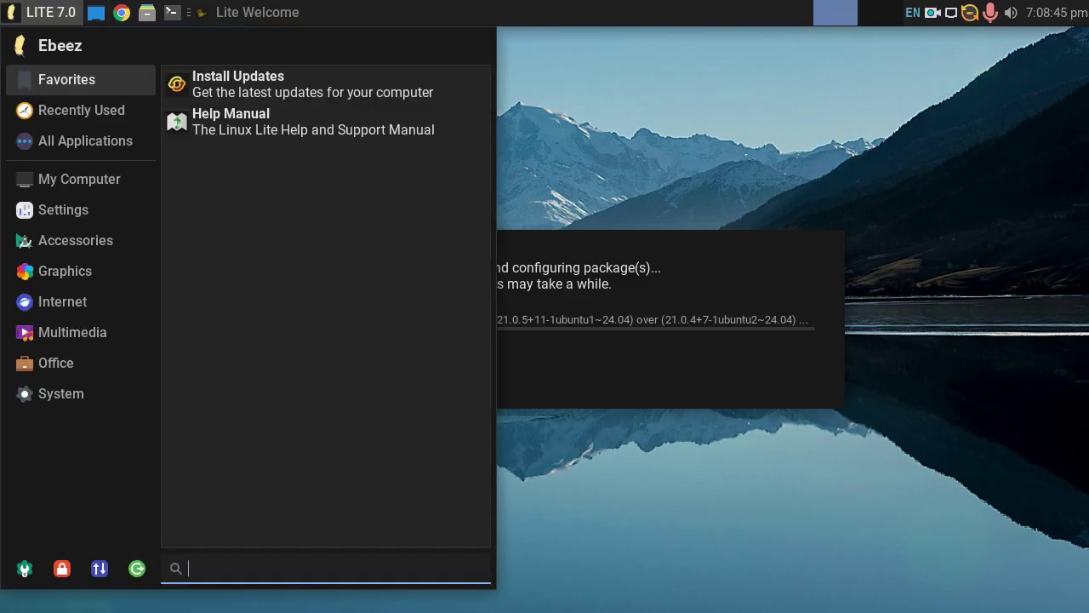
{"action": "key", "text": "super"}
{"action": "key", "text": "super"}
{"action": "key", "text": "super"}
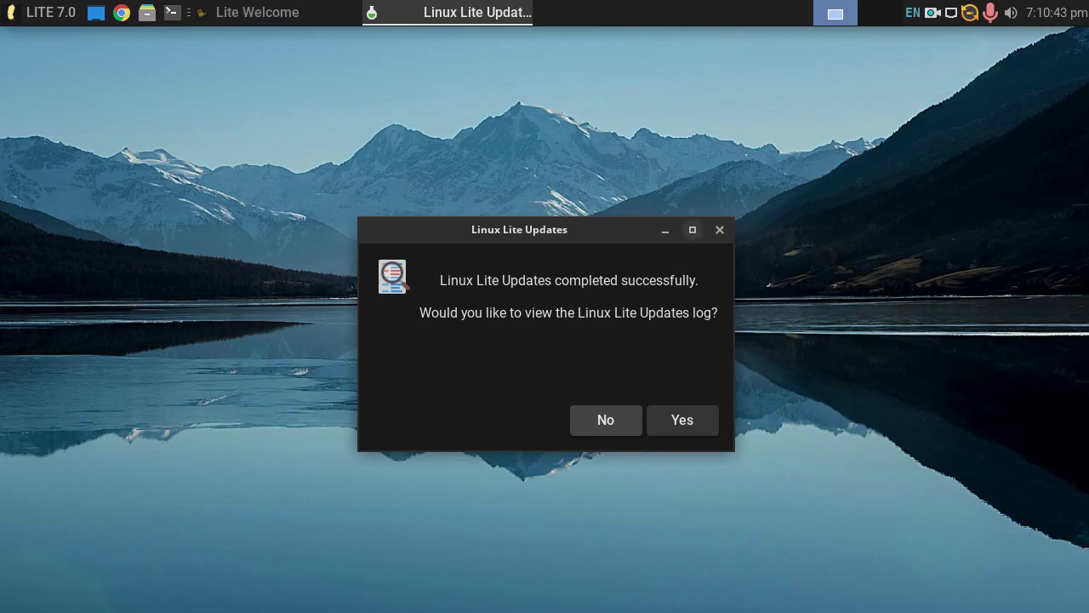
Decline to view the Linux Lite Updates log and choose to continue using the computer instead of restarting.
{"action": "left_click", "coordinate": [605, 420]}
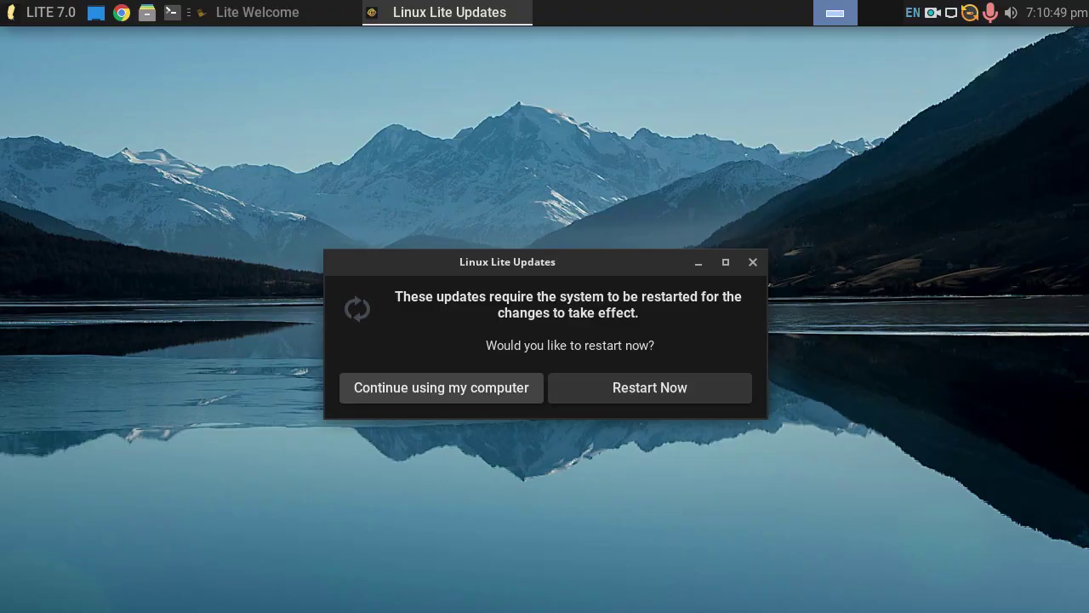
{"action": "key", "text": "Return"}
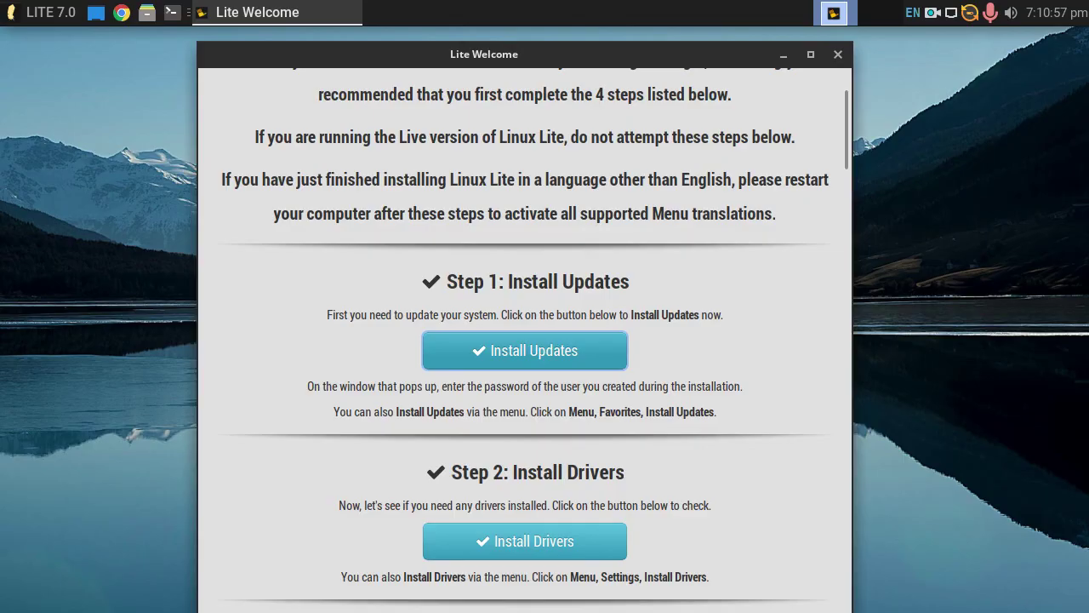
{"action": "scroll", "coordinate": [524, 340], "scroll_direction": "down", "scroll_amount": 3}
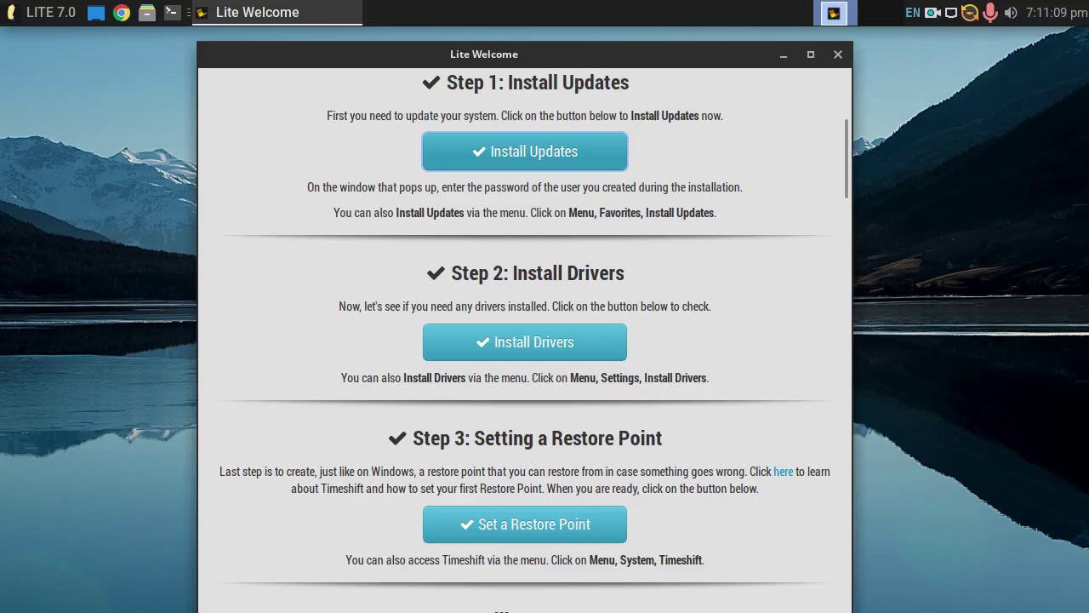
{"action": "scroll", "coordinate": [524, 341], "scroll_direction": "up", "scroll_amount": 2}
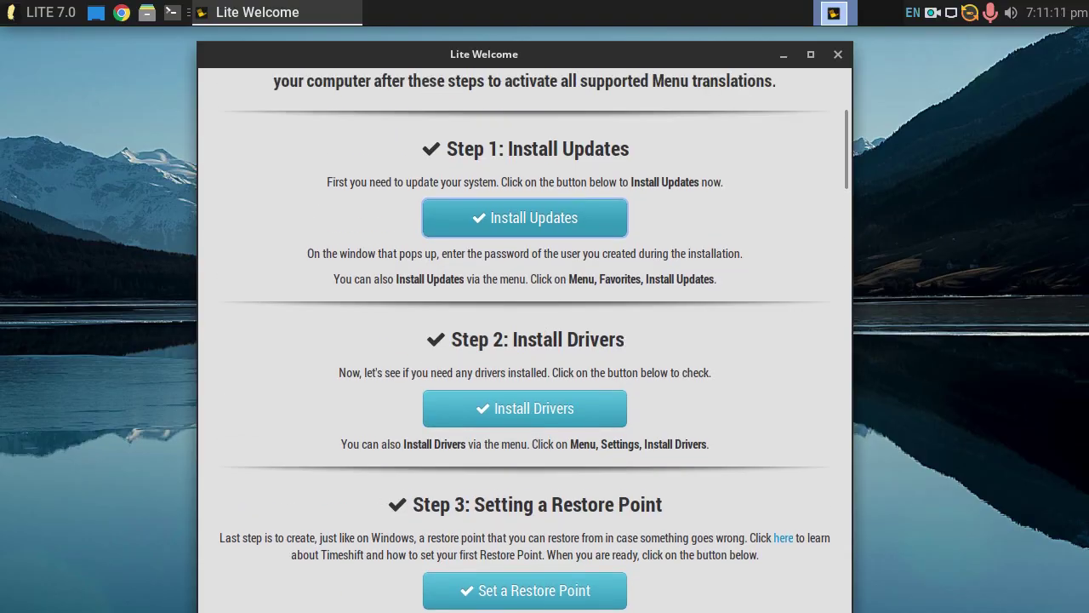
{"action": "scroll", "coordinate": [524, 341], "scroll_direction": "up", "scroll_amount": 8}
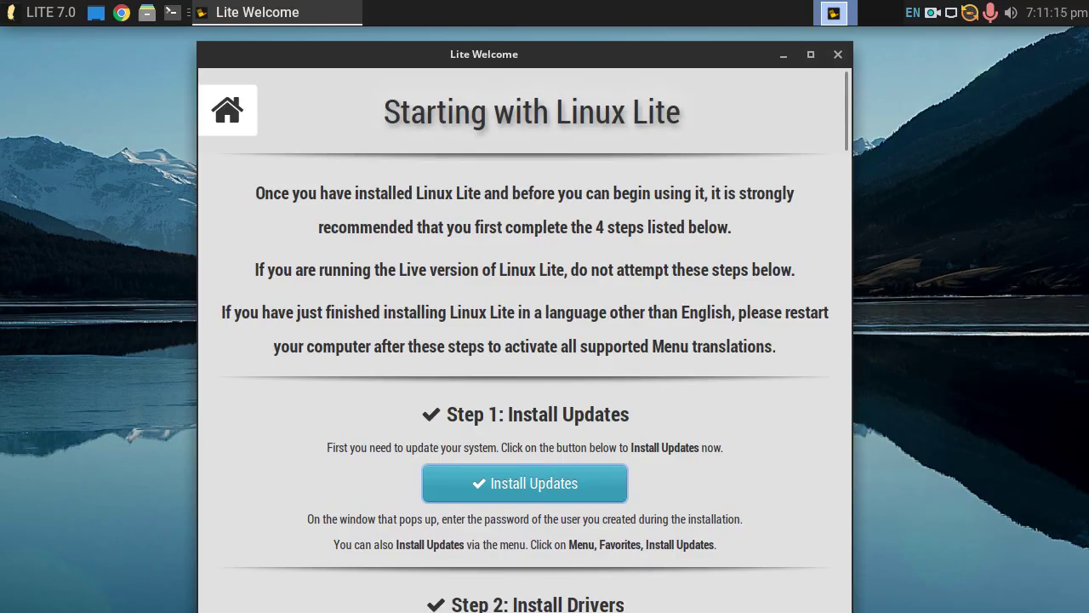
{"action": "left_click", "coordinate": [834, 12]}
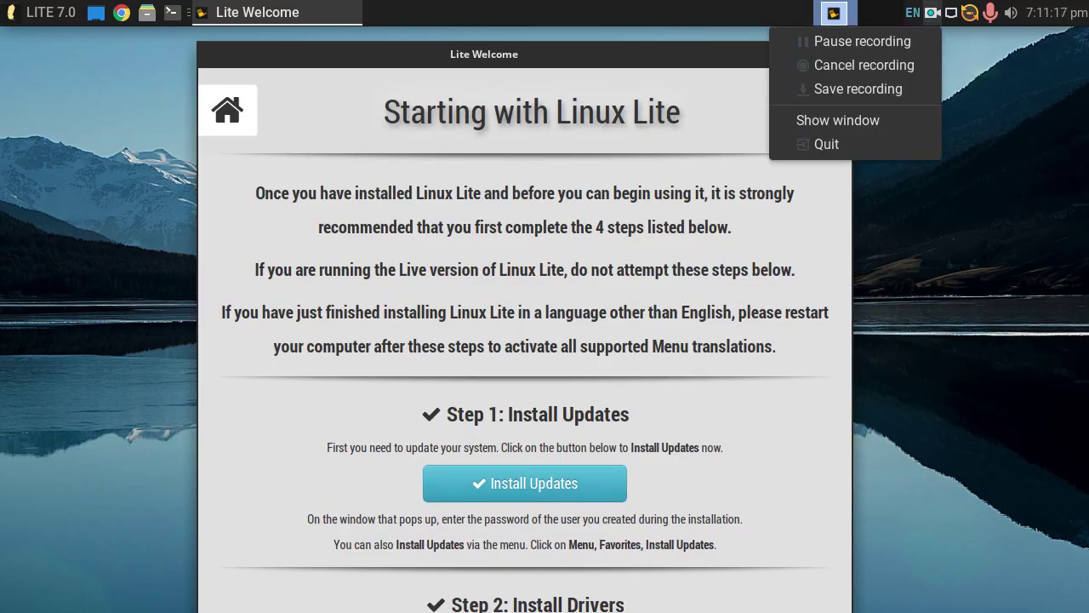